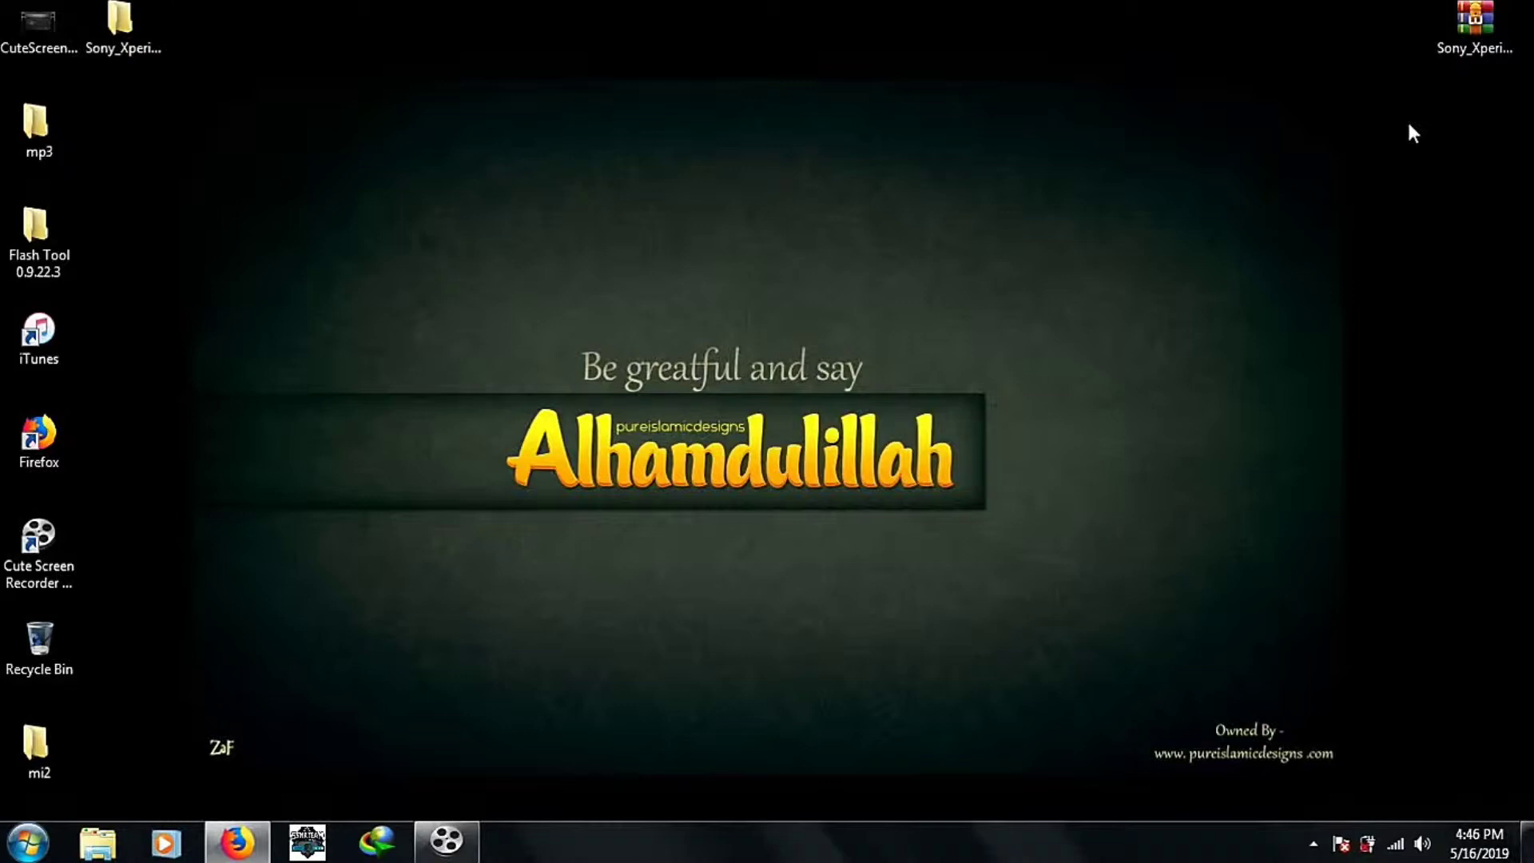
Step: Install Flashtool 0.9.22.3 into C:\Flashtool using the installer in the Sony Xperia E3 folder on the desktop, and close that folder
{"action": "double_click", "coordinate": [122, 40]}
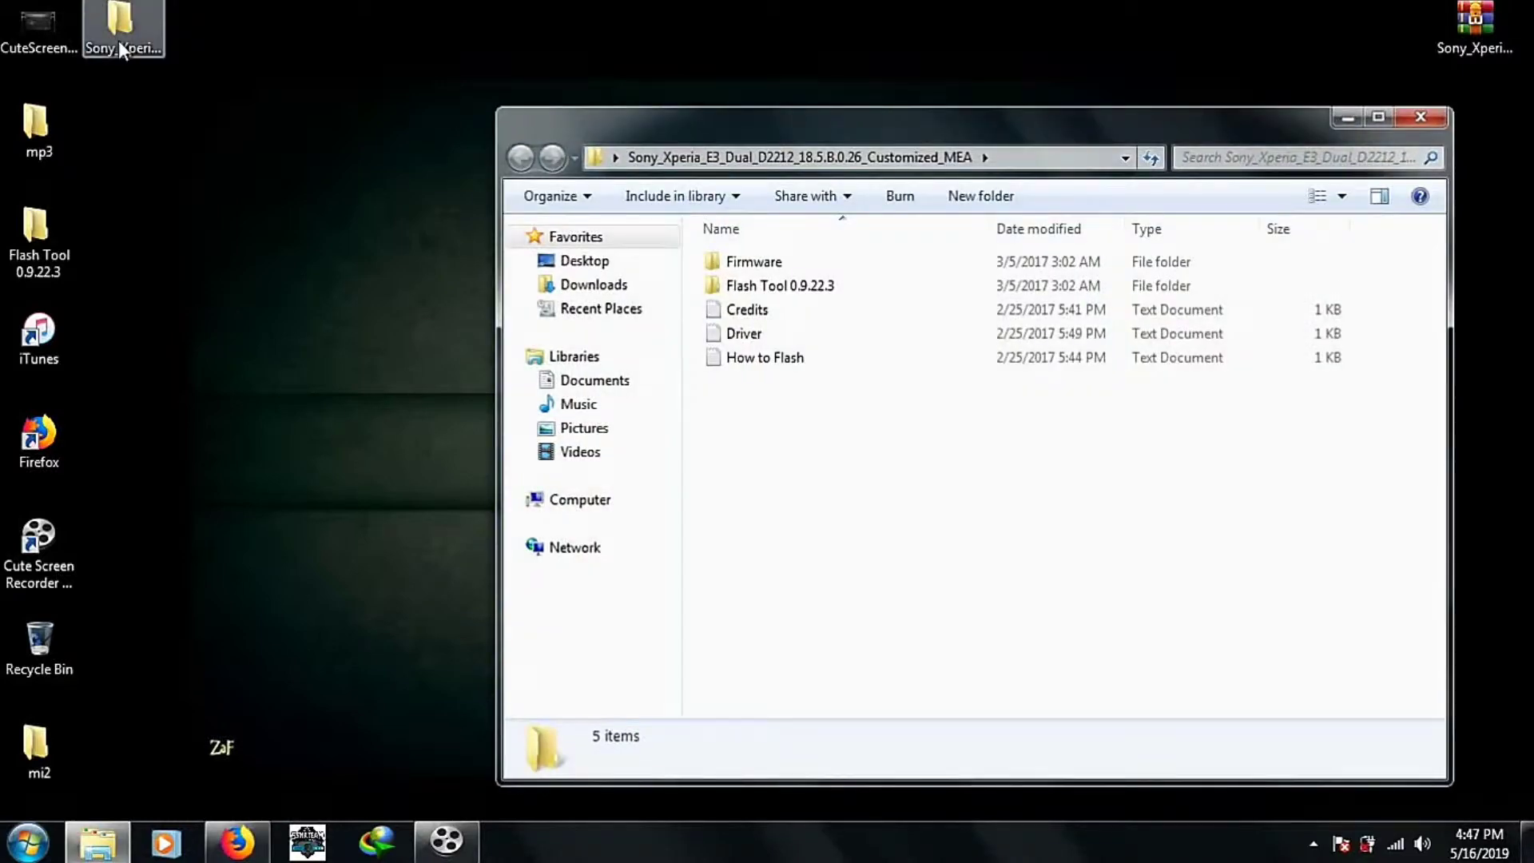
{"action": "double_click", "coordinate": [726, 286]}
{"action": "double_click", "coordinate": [772, 266]}
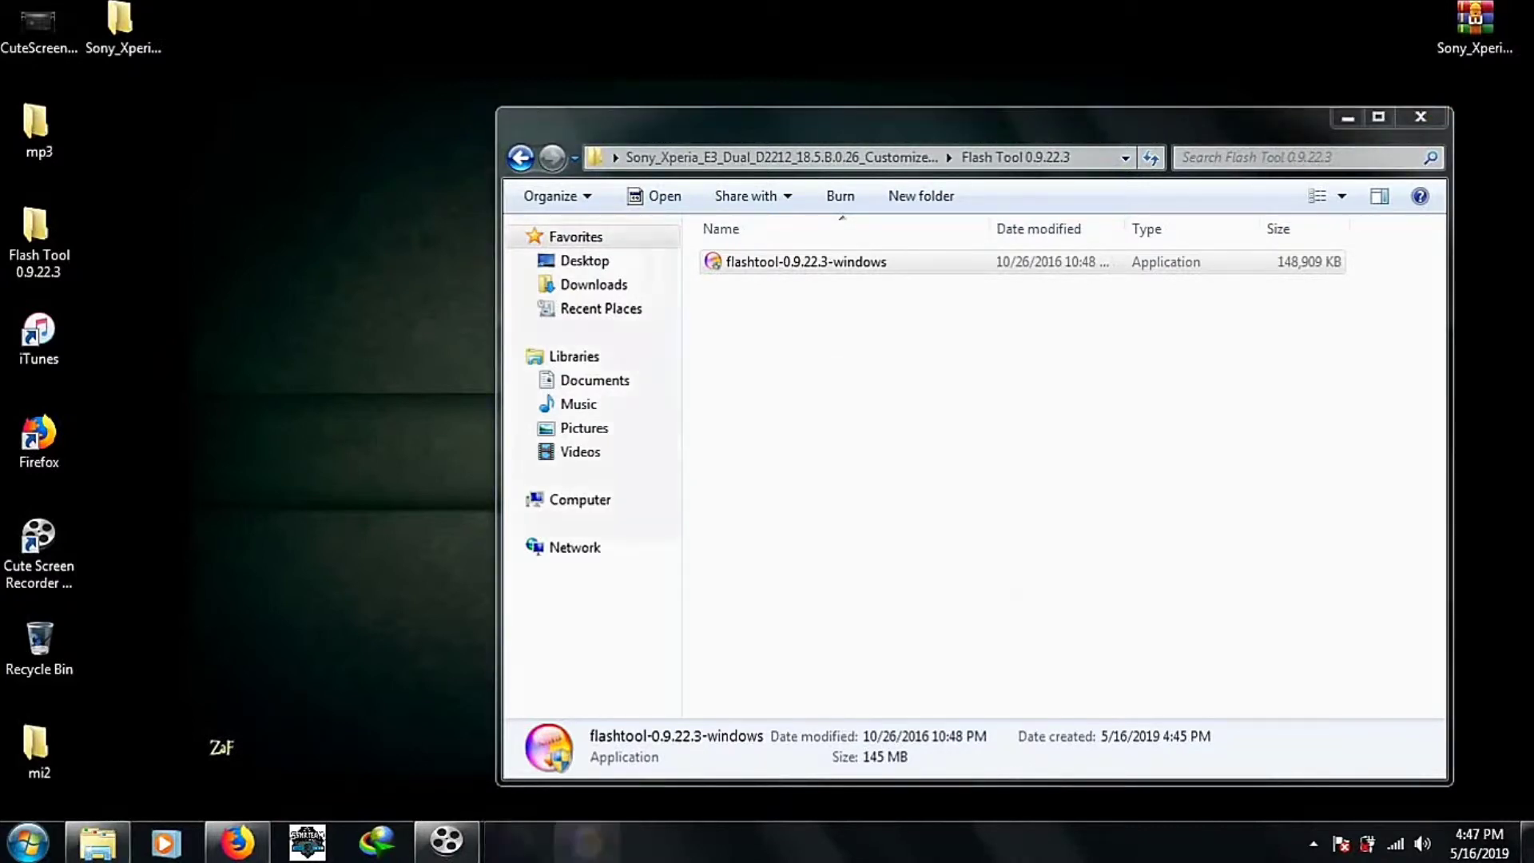
{"action": "key", "text": "Return"}
{"action": "key", "text": "Return"}
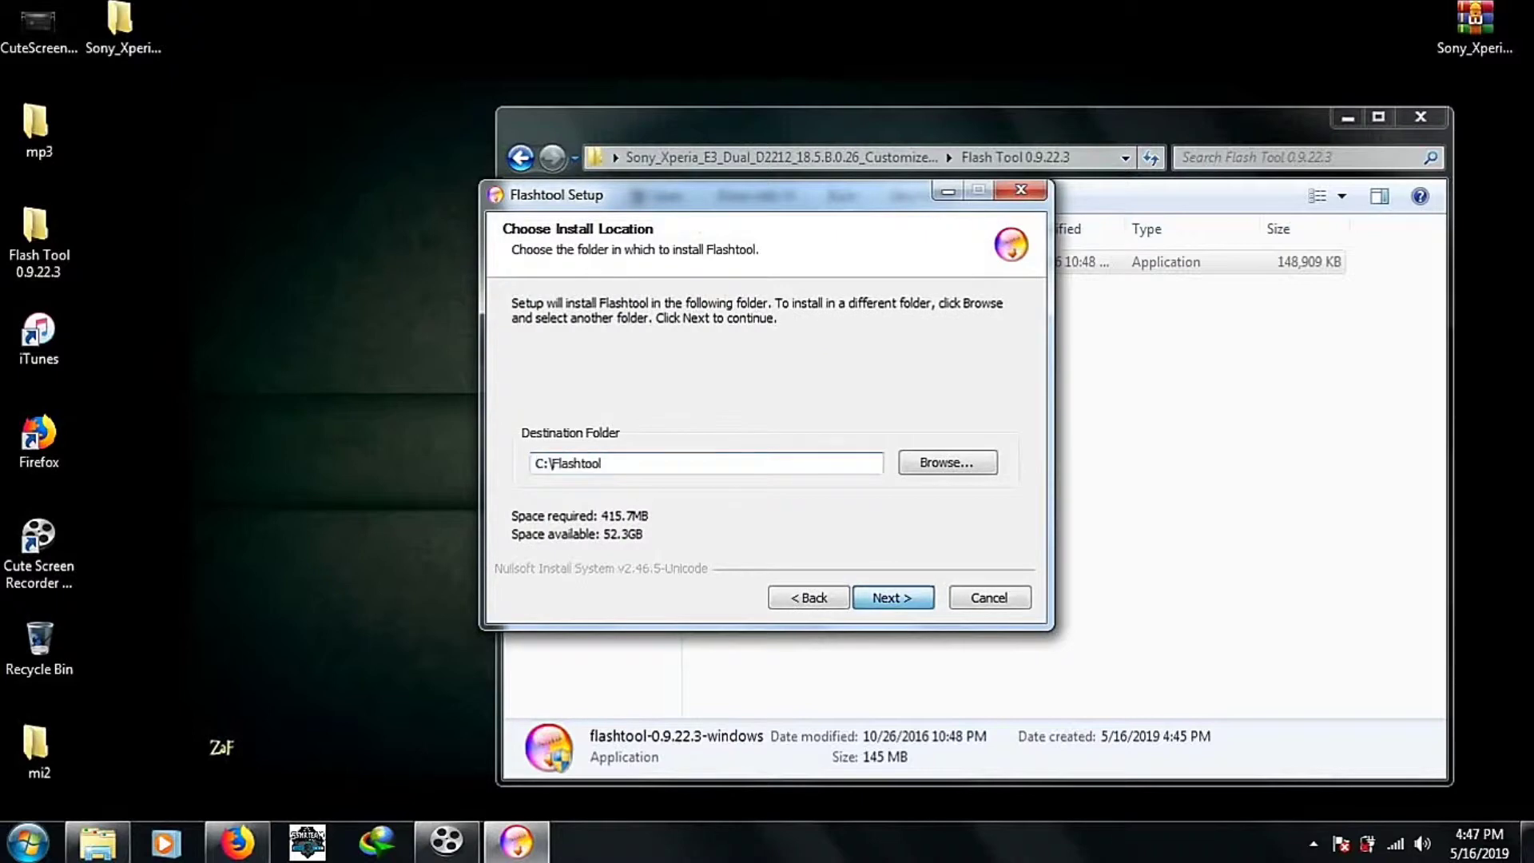
{"action": "key", "text": "Return"}
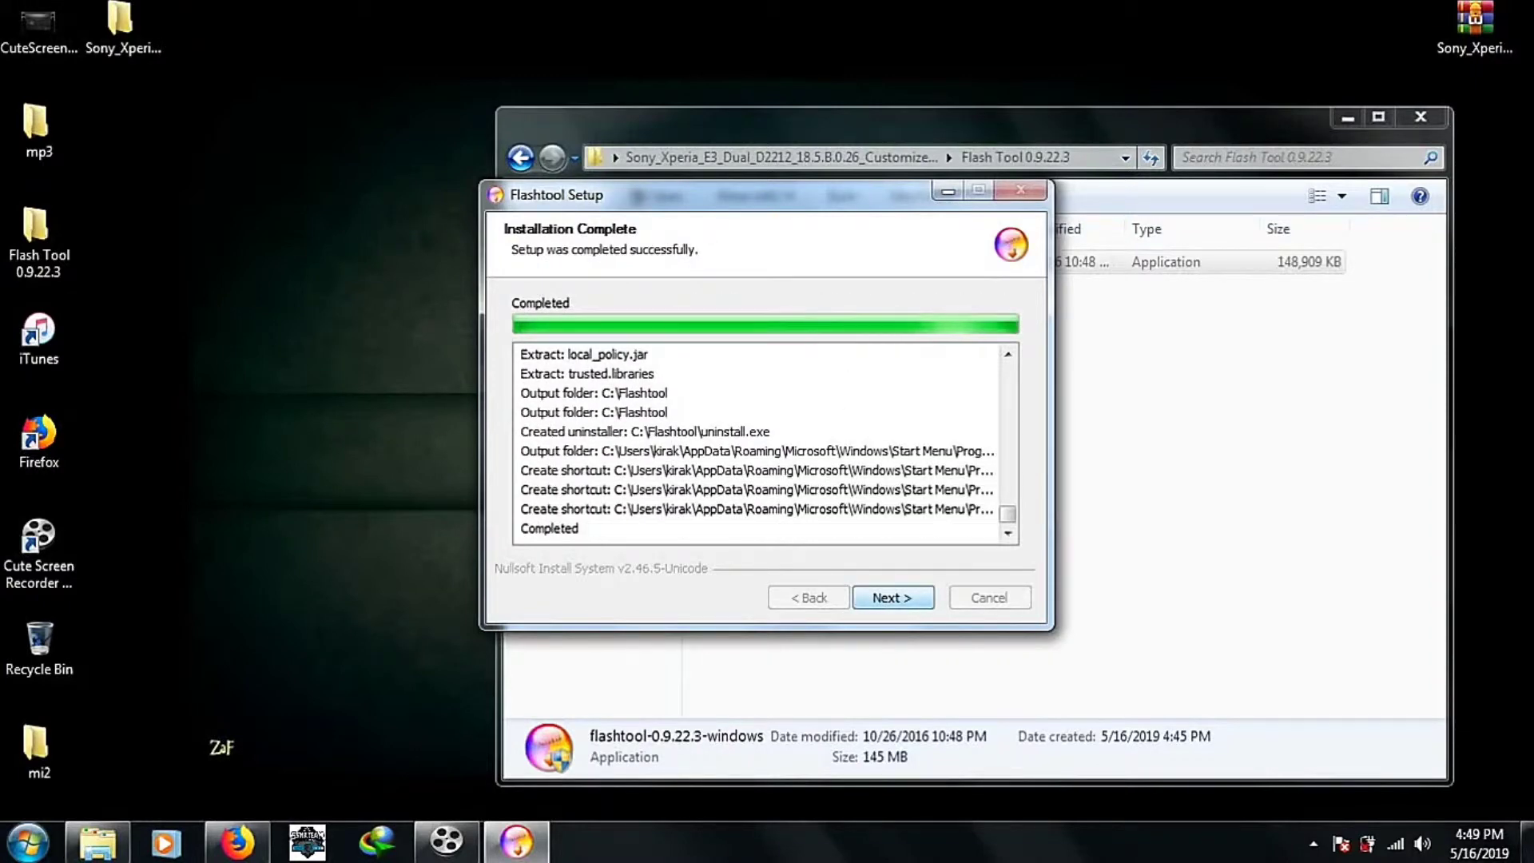
{"action": "key", "text": "Return"}
{"action": "key", "text": "Return"}
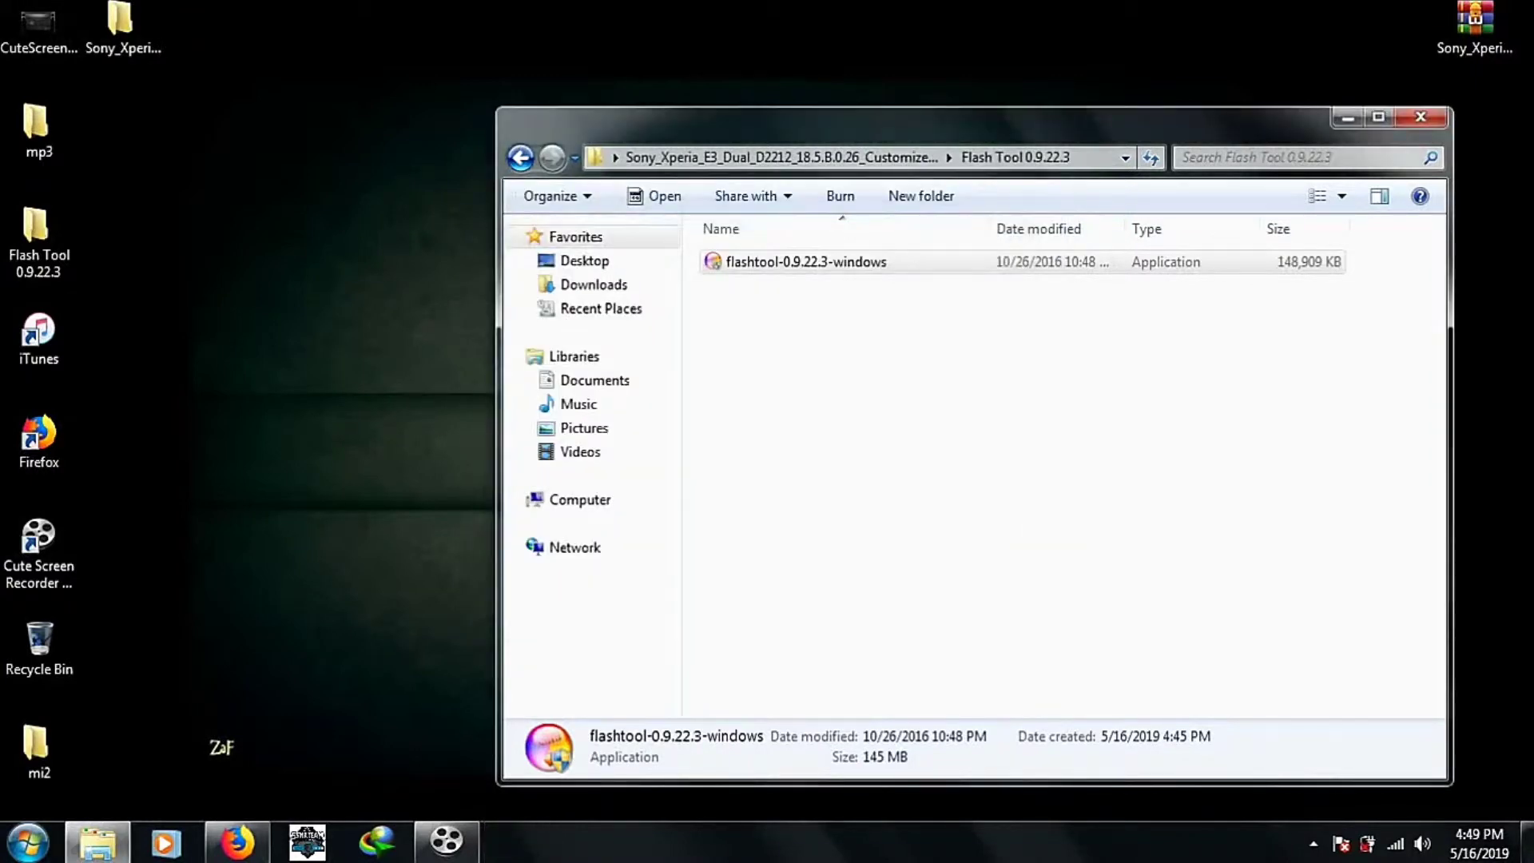
{"action": "left_click", "coordinate": [1420, 117]}
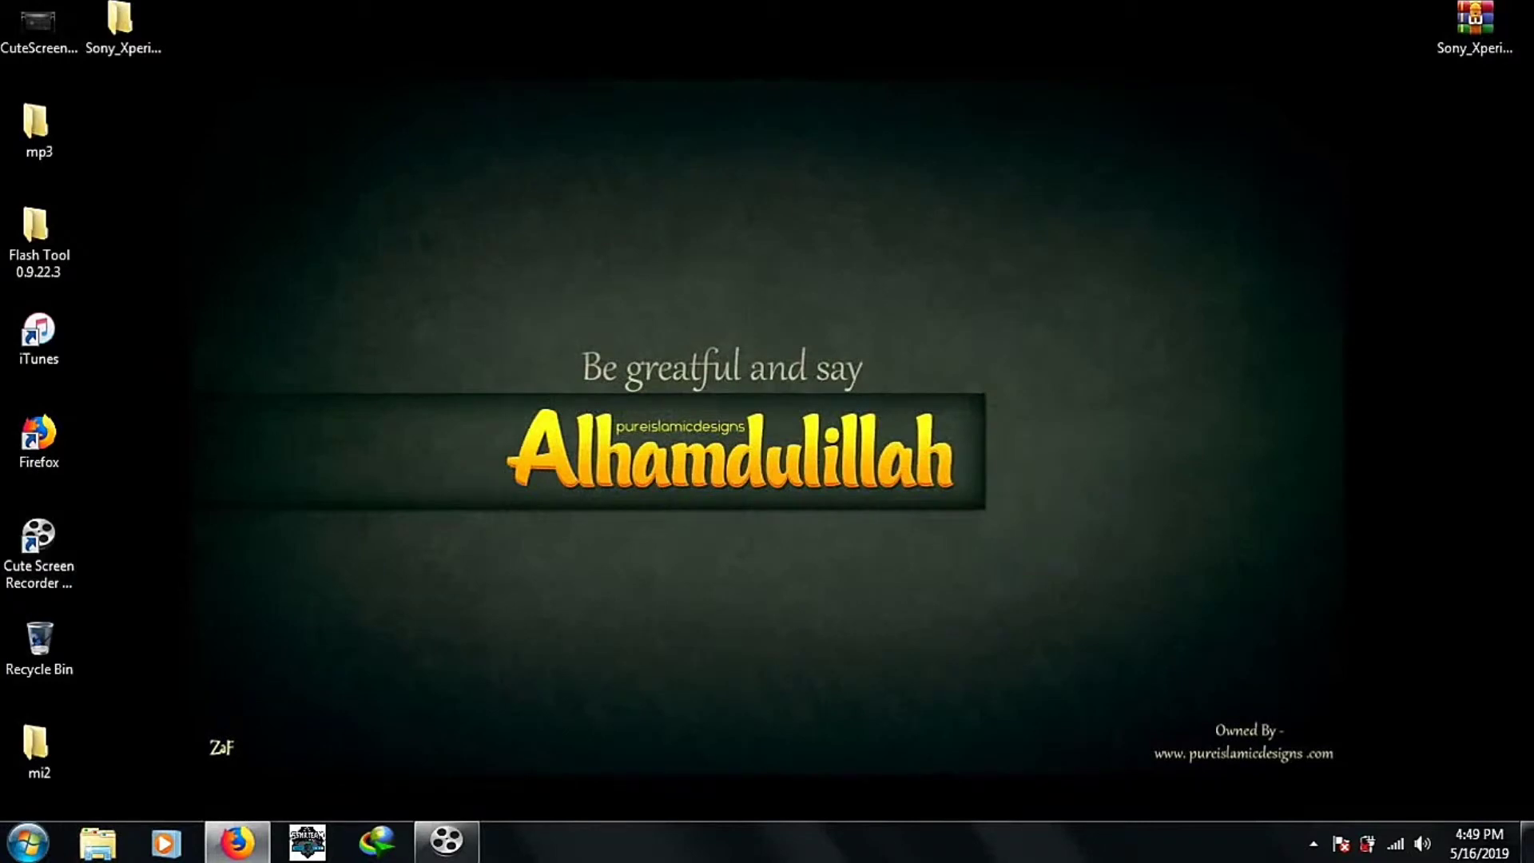
Step: Launch the Flashtool-drivers installer from the drivers folder in C:\Flashtool
{"action": "left_click", "coordinate": [28, 842]}
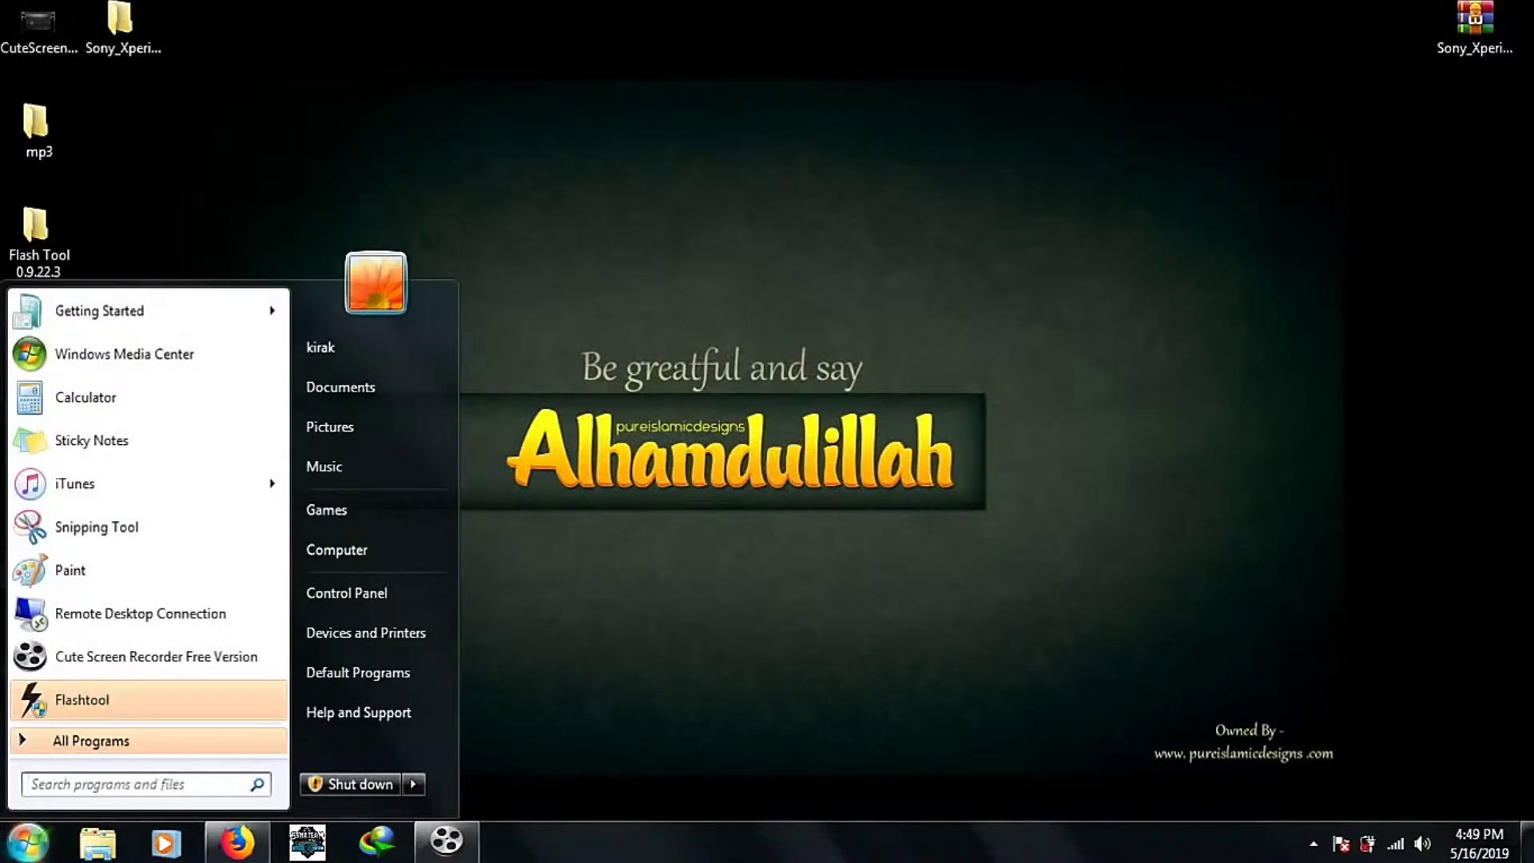
{"action": "left_click", "coordinate": [375, 548]}
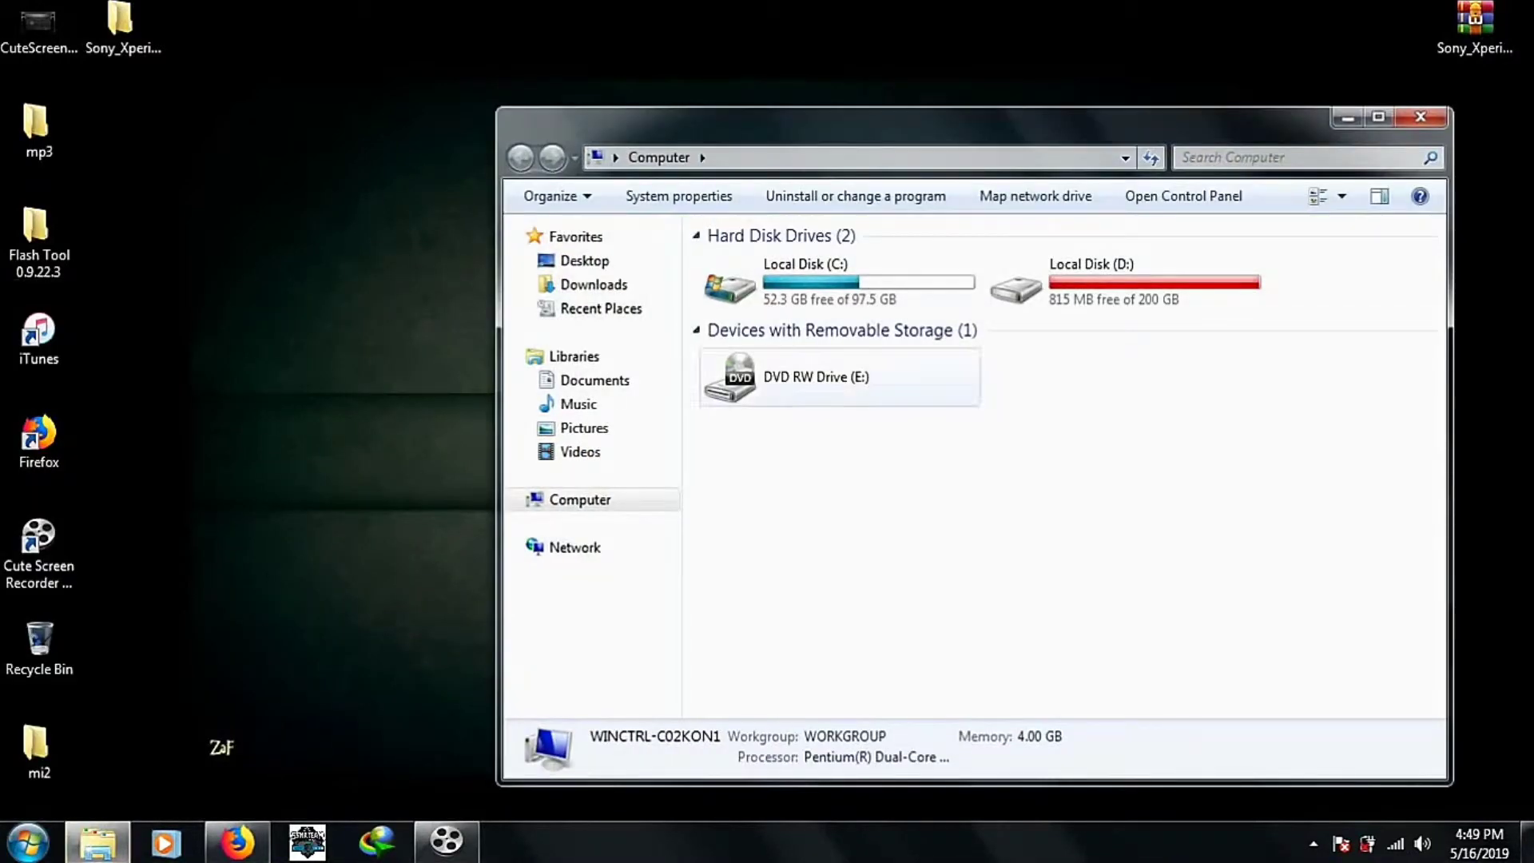
{"action": "double_click", "coordinate": [798, 303]}
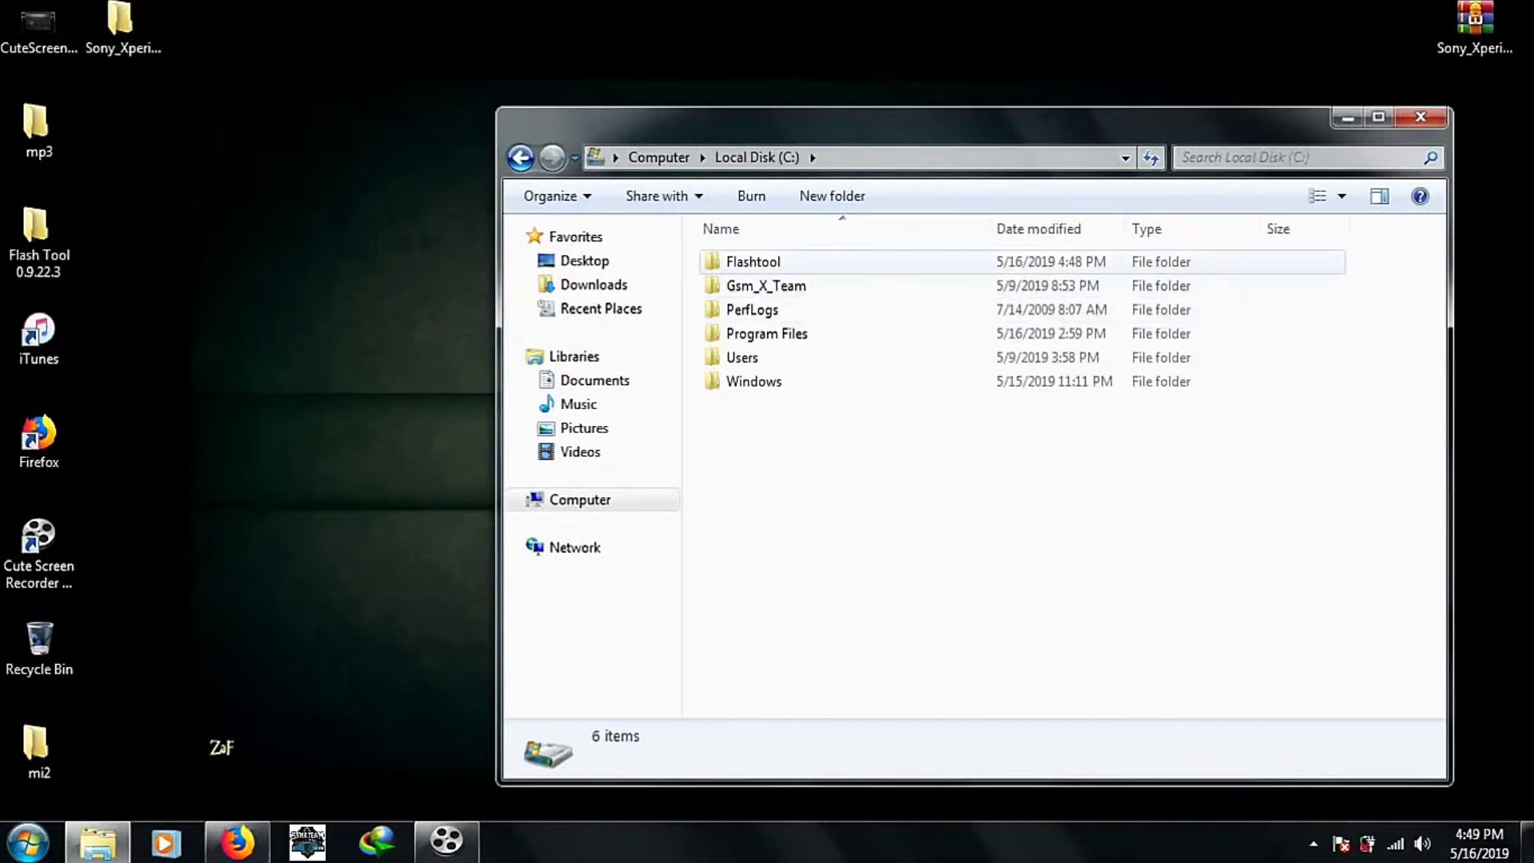
{"action": "double_click", "coordinate": [751, 261]}
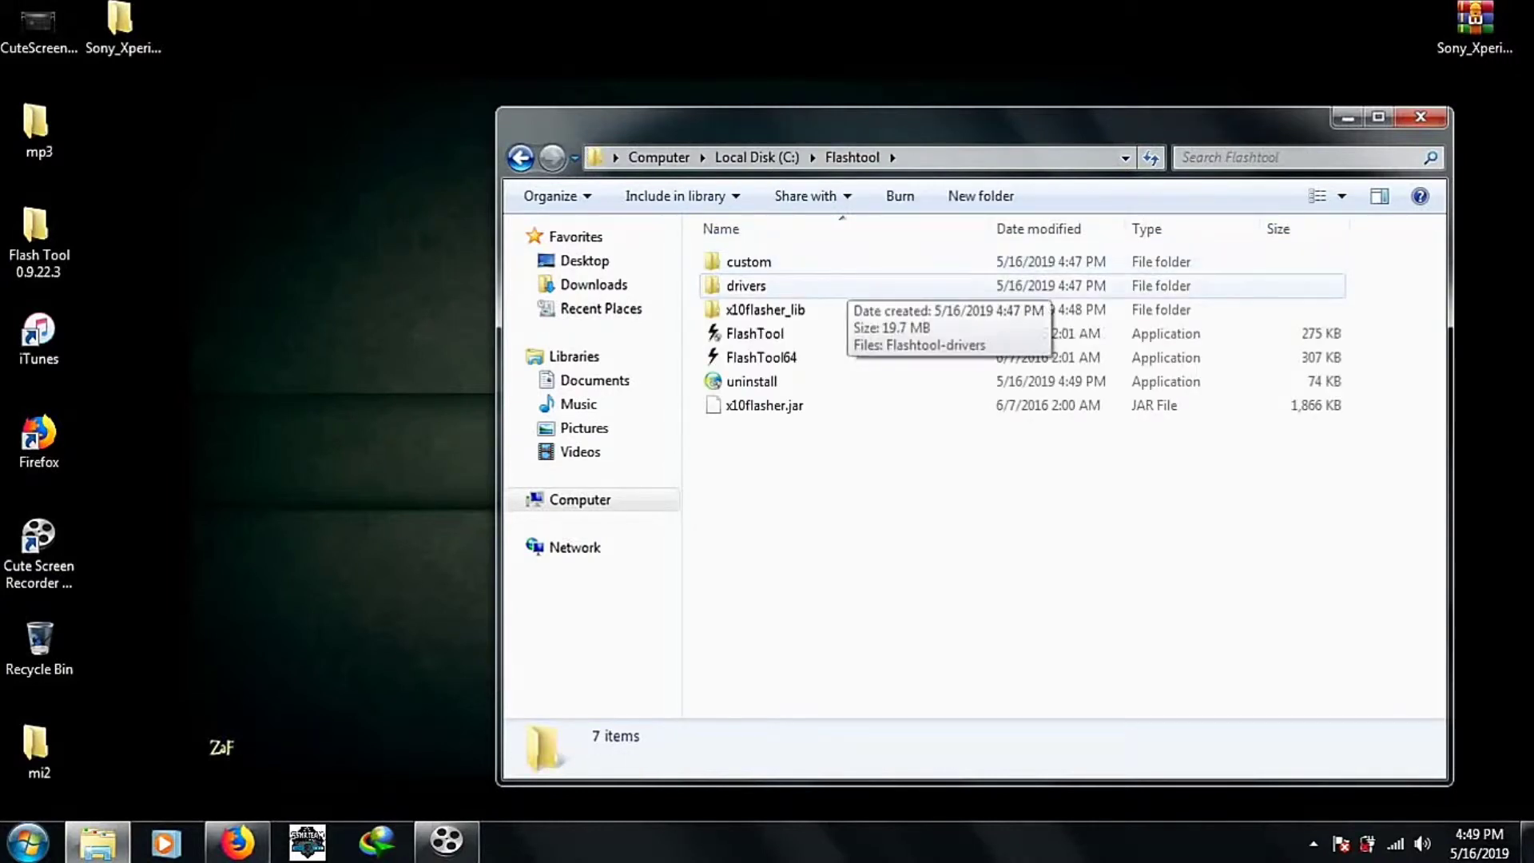
{"action": "double_click", "coordinate": [839, 285]}
{"action": "left_click", "coordinate": [838, 263]}
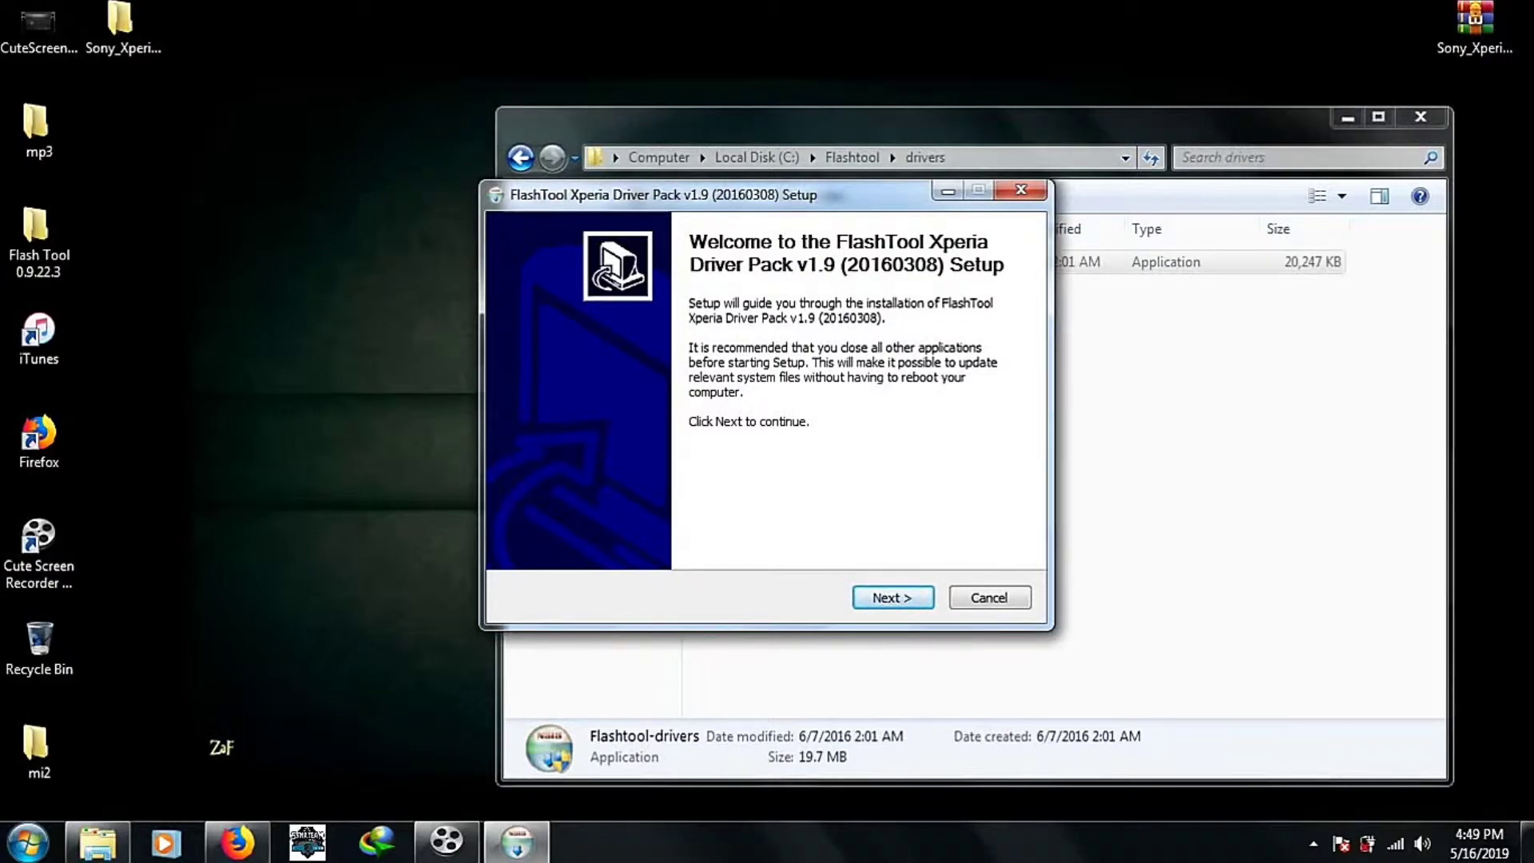
Step: Select the Flashmode Drivers, Fastboot Drivers and the common drivers for Shuang board devices as components to install
{"action": "key", "text": "Return"}
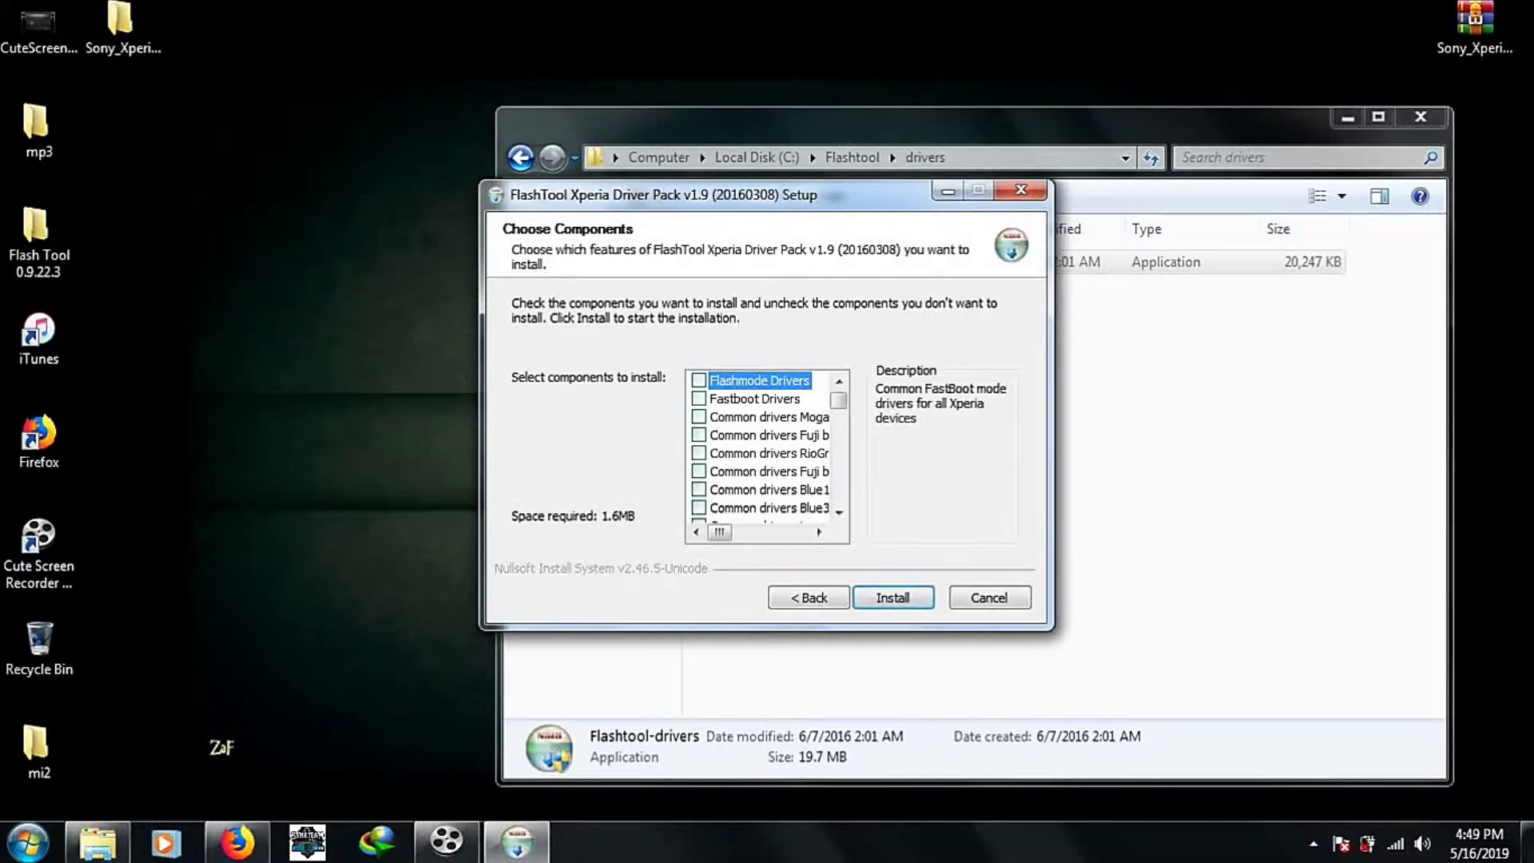
{"action": "left_click", "coordinate": [698, 398]}
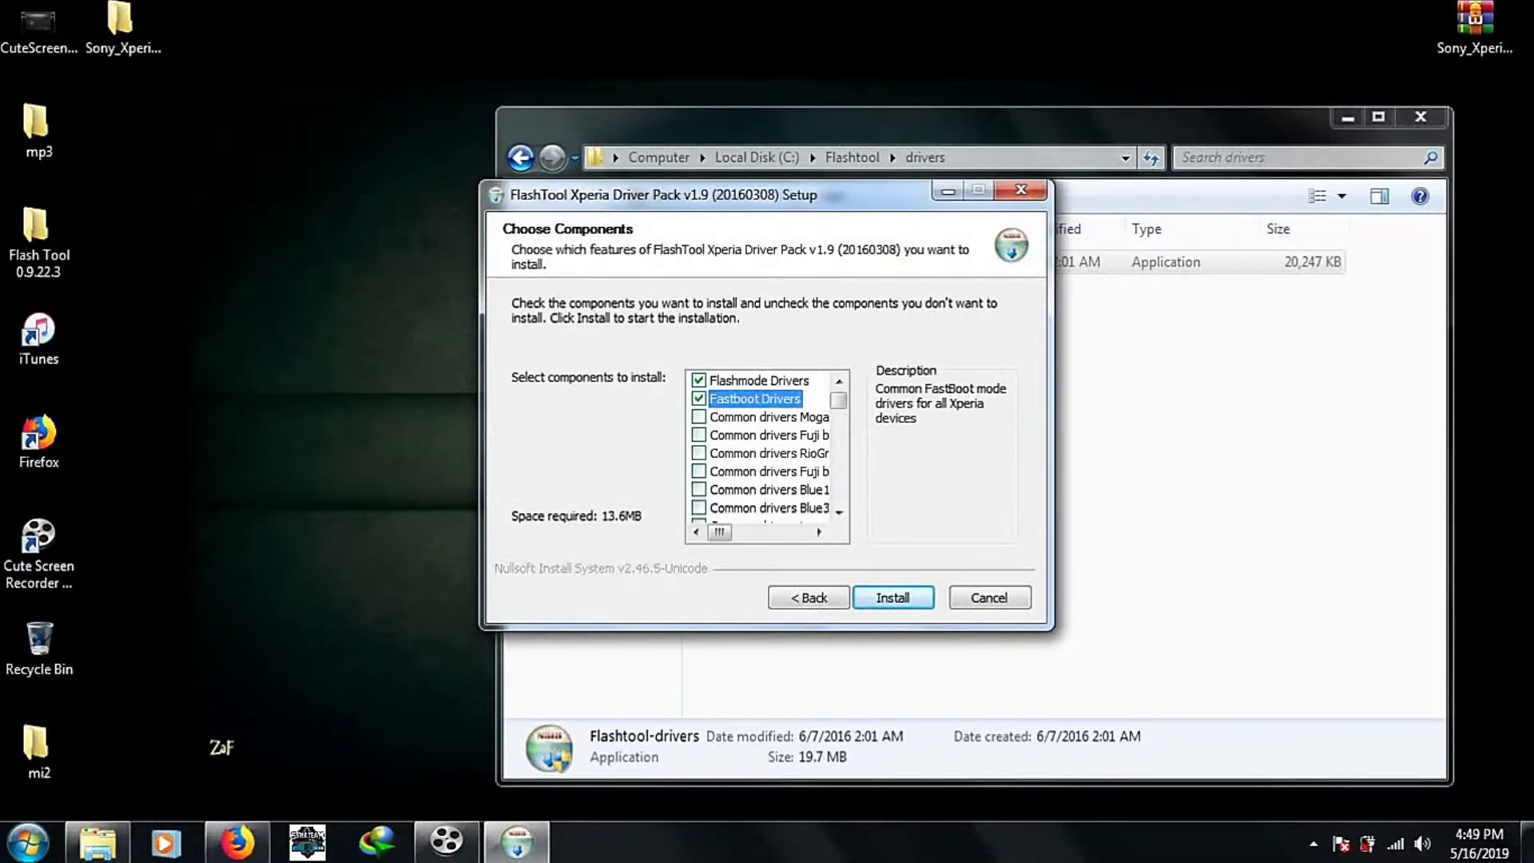
{"action": "scroll", "coordinate": [759, 447], "scroll_direction": "down", "scroll_amount": 7}
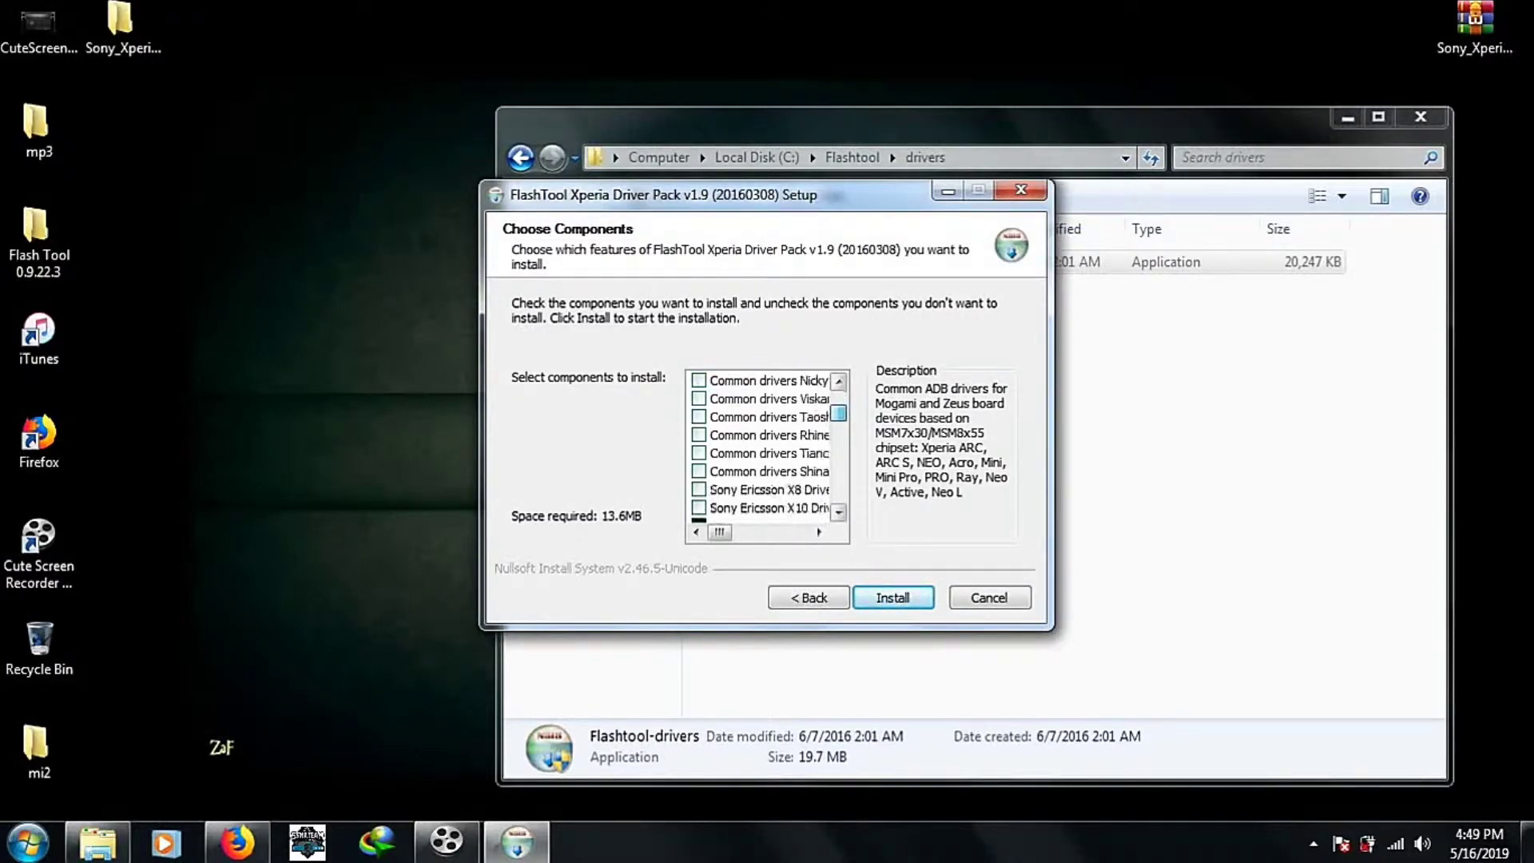
{"action": "scroll", "coordinate": [759, 448], "scroll_direction": "down", "scroll_amount": 5}
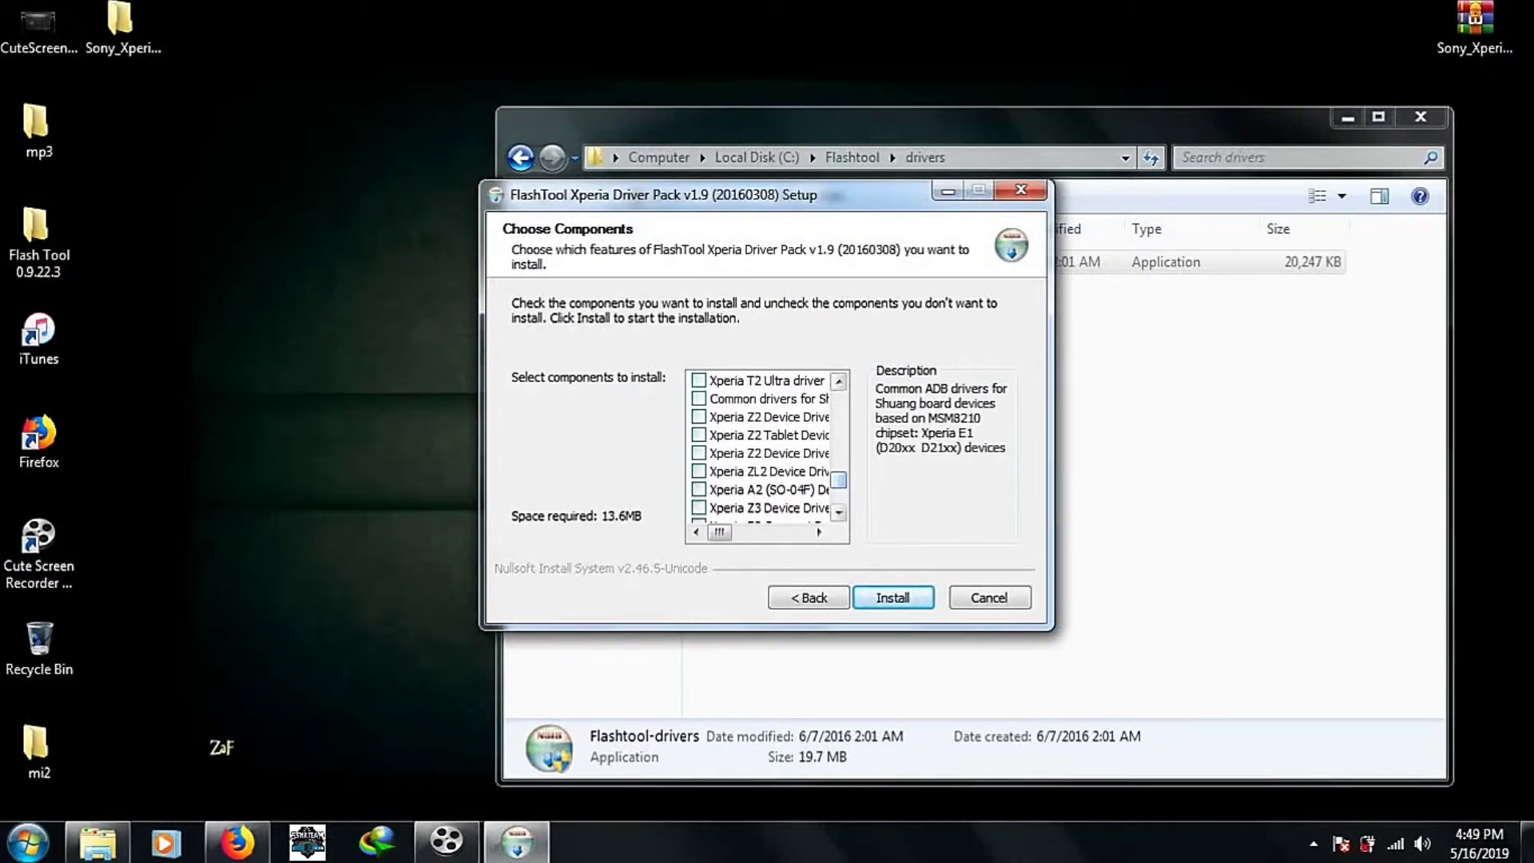
{"action": "left_click", "coordinate": [698, 398]}
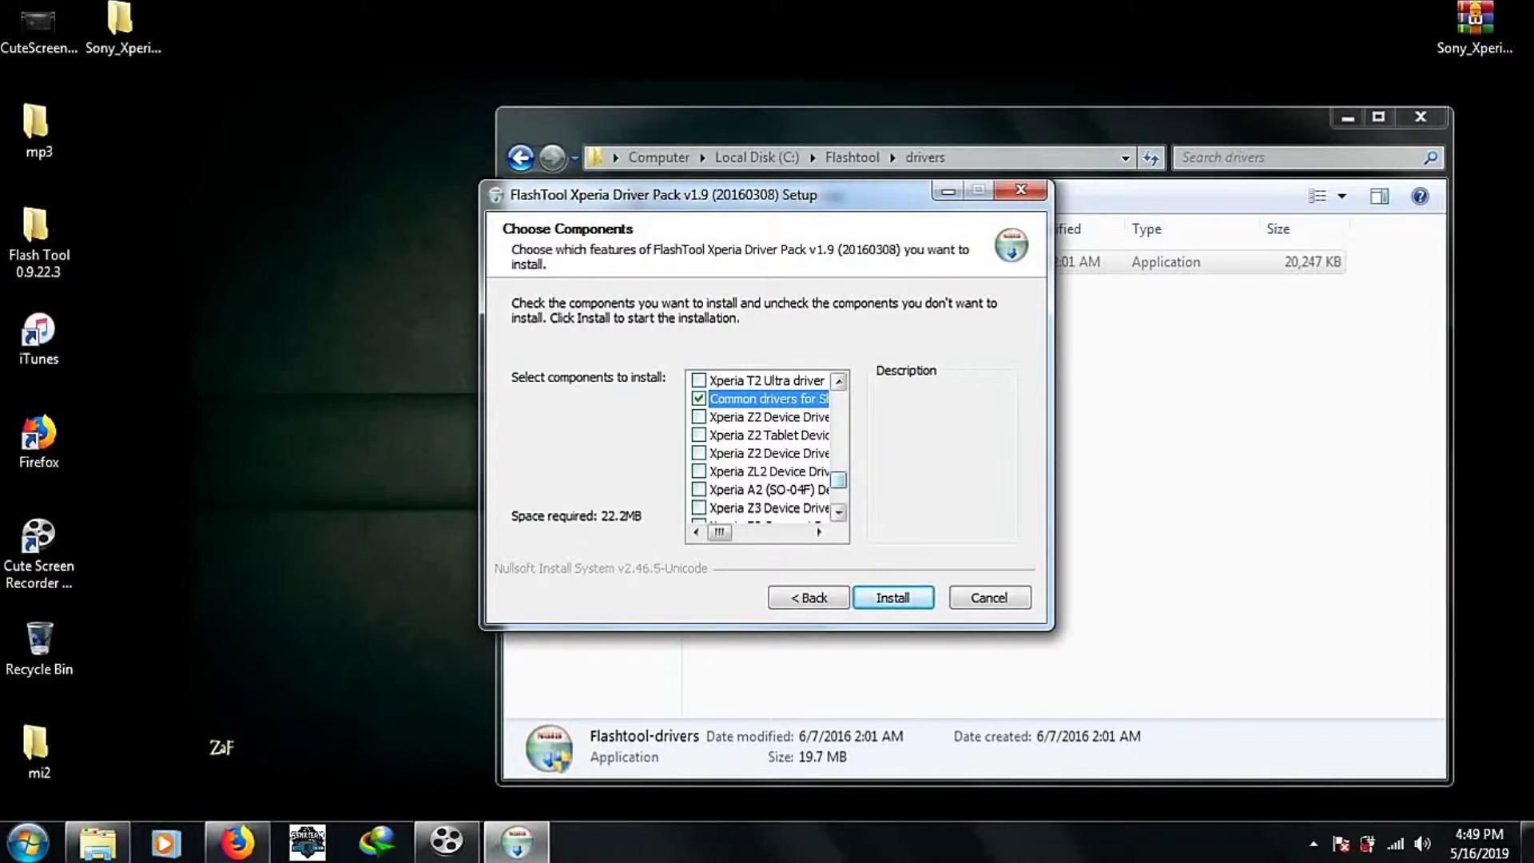
{"action": "scroll", "coordinate": [759, 447], "scroll_direction": "down", "scroll_amount": 3}
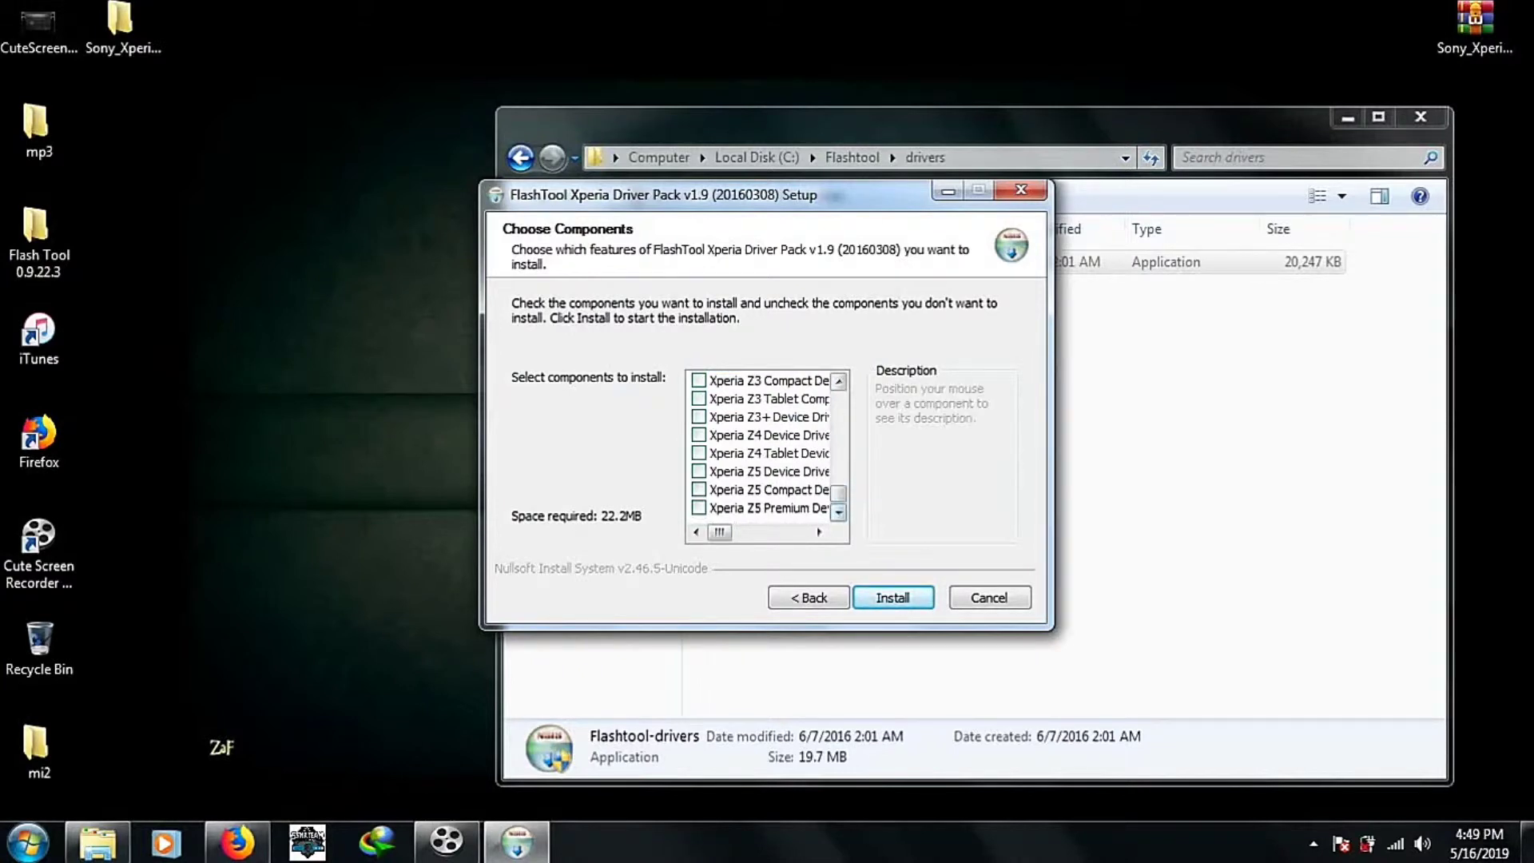
Step: Install the selected Xperia drivers and complete both the device driver wizard and the driver pack setup
{"action": "left_click", "coordinate": [892, 598]}
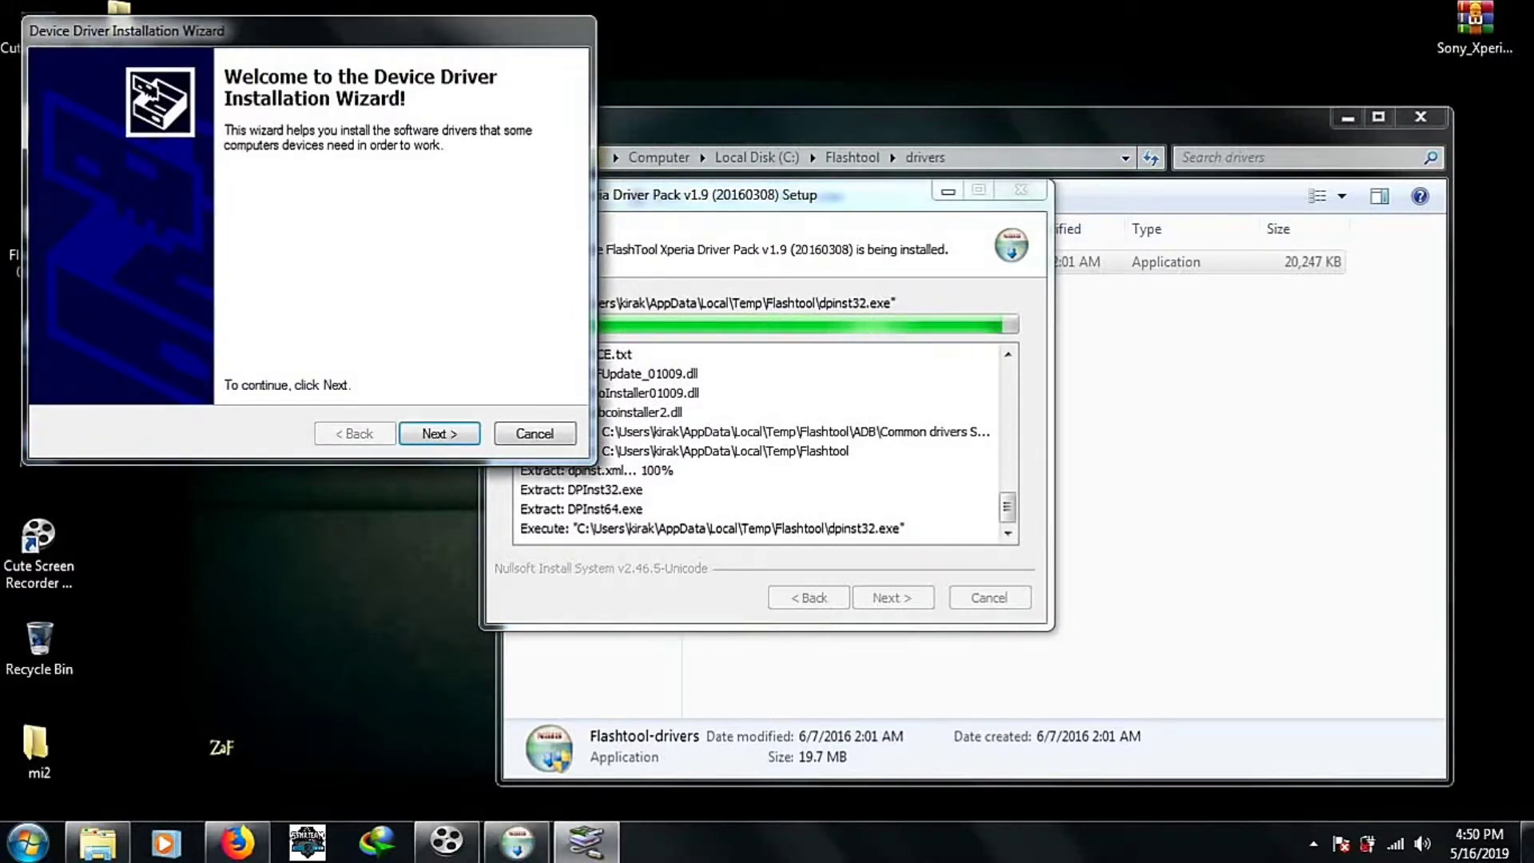
{"action": "key", "text": "Return"}
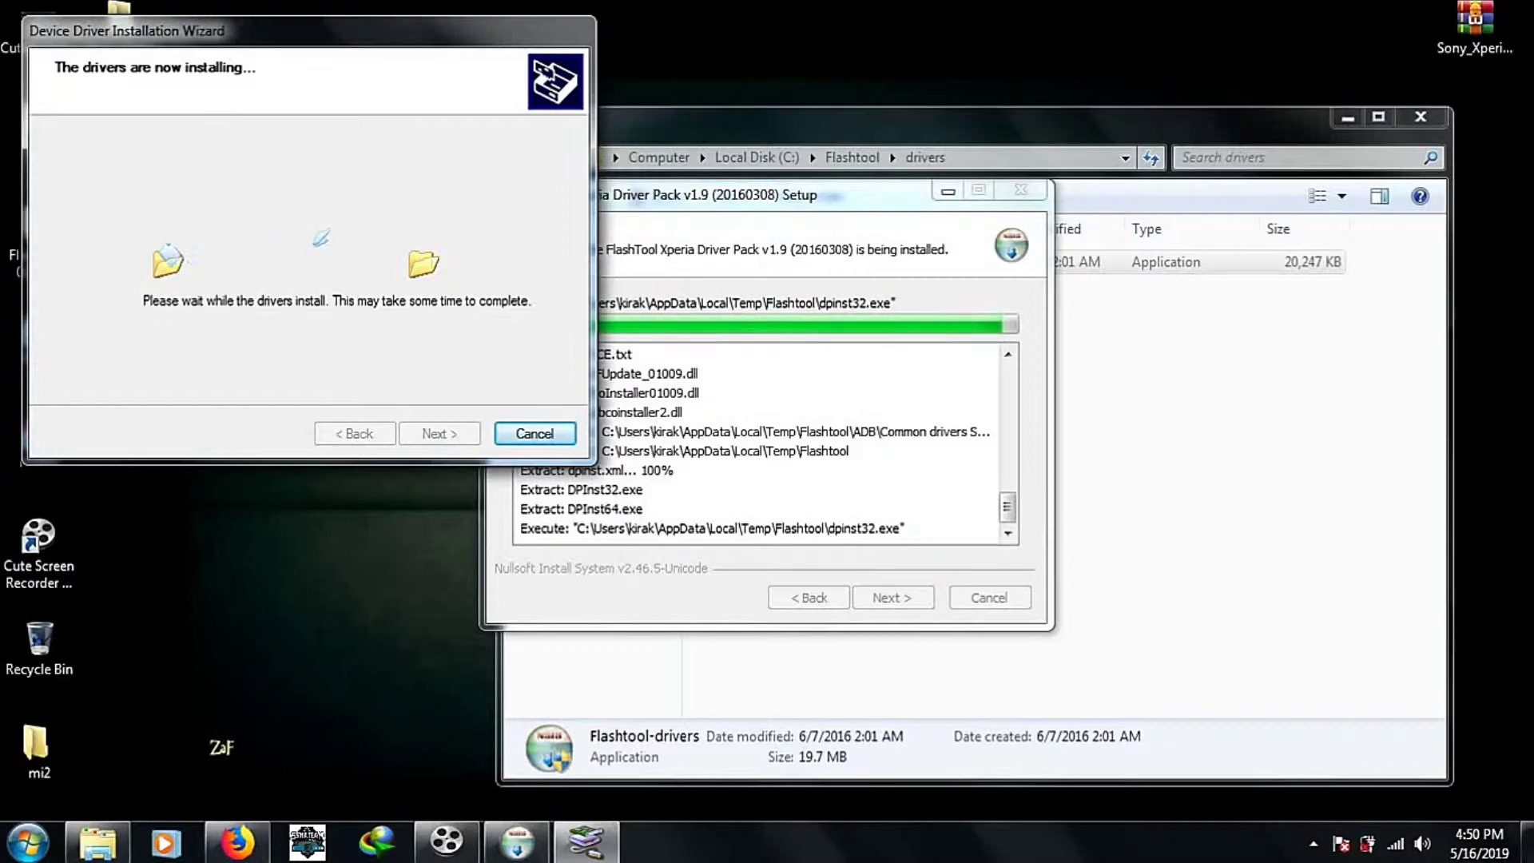
{"action": "key", "text": "Return"}
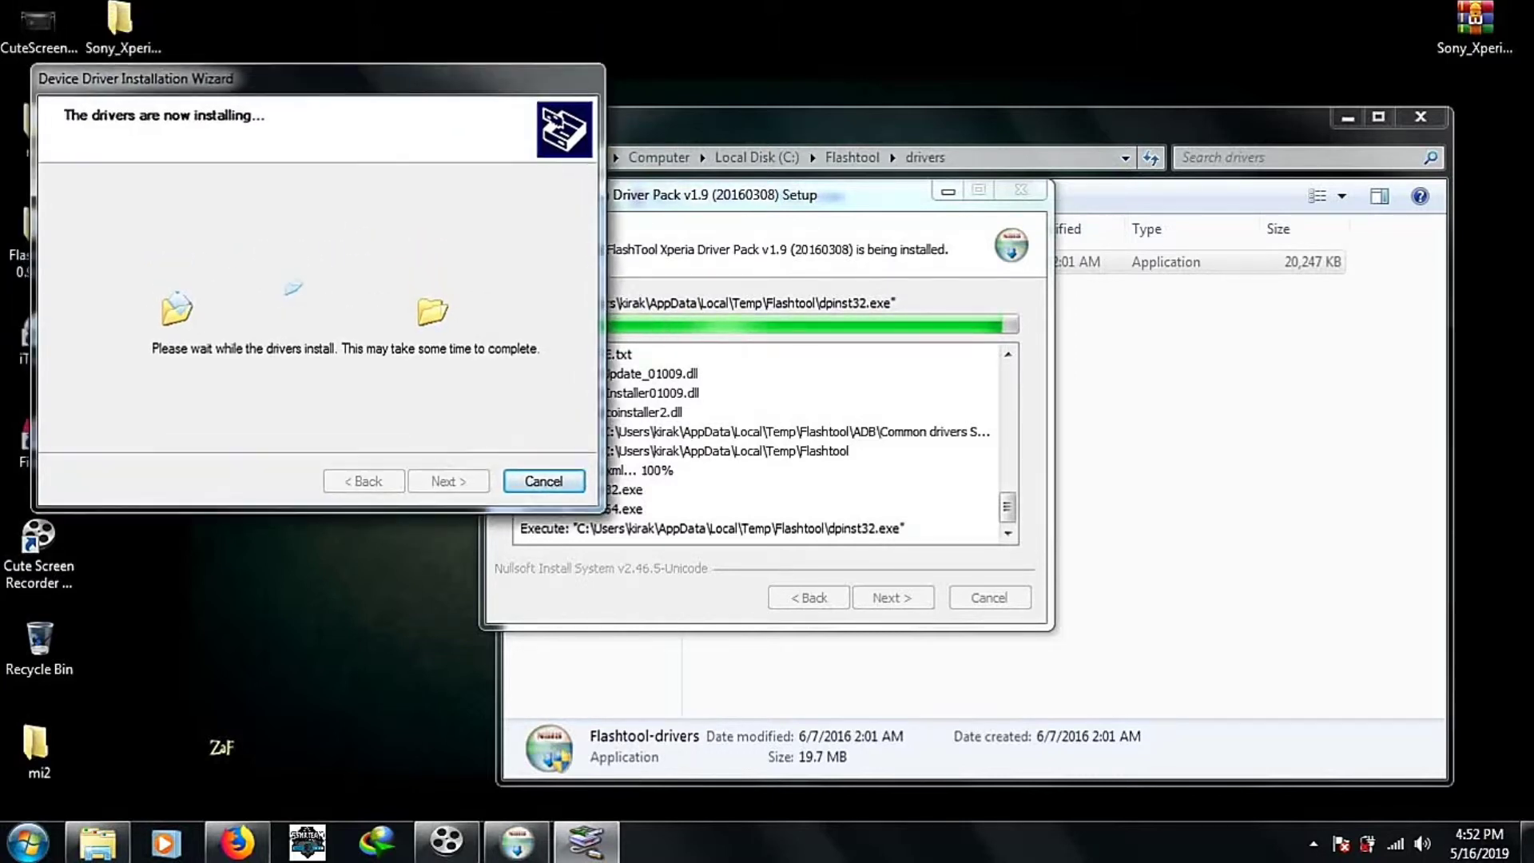
{"action": "right_click", "coordinate": [634, 11]}
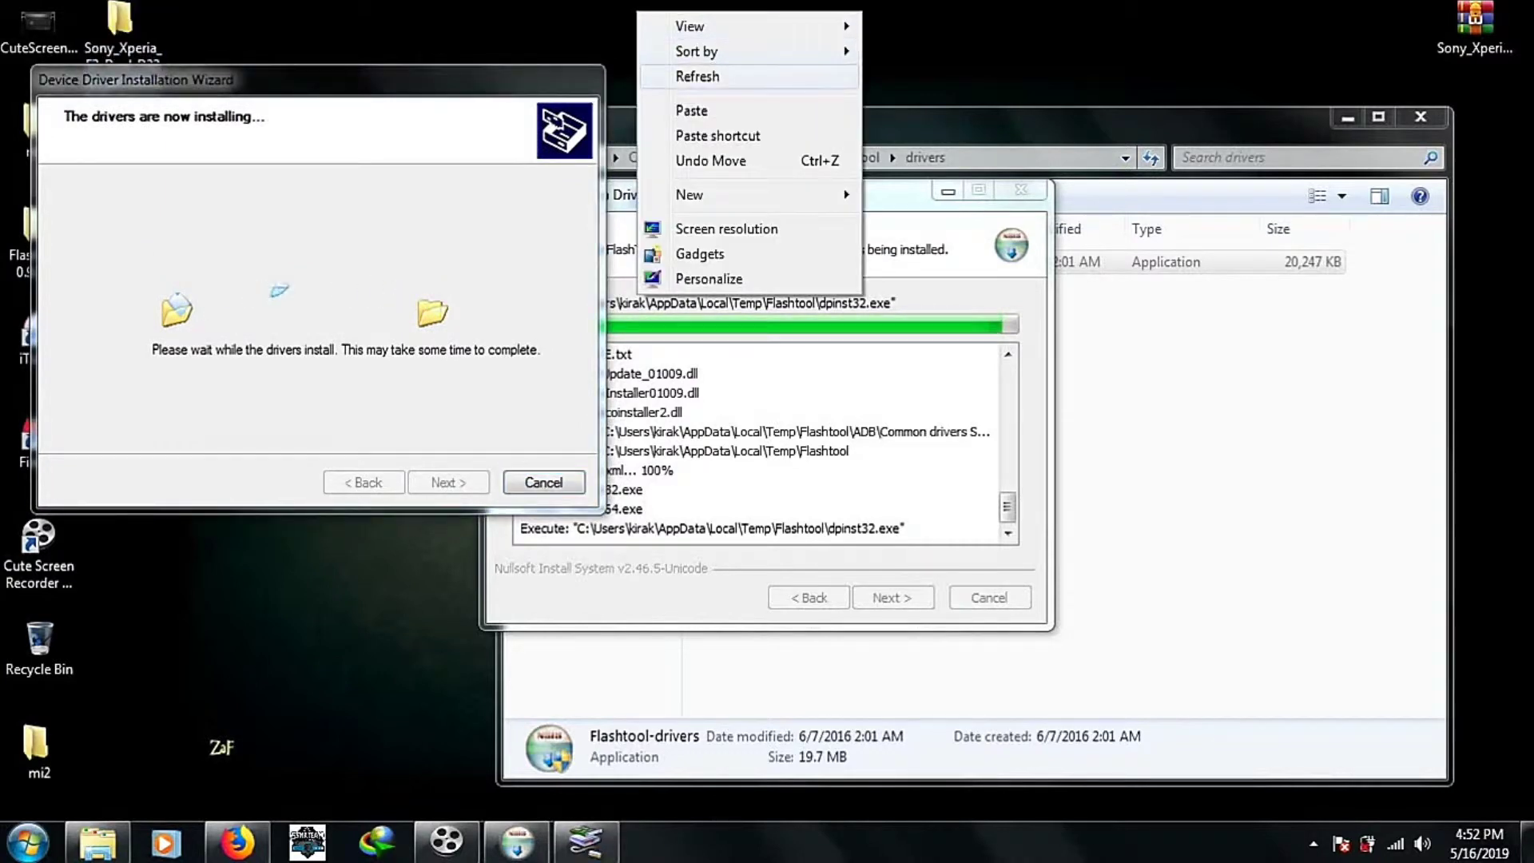
{"action": "left_click", "coordinate": [698, 76]}
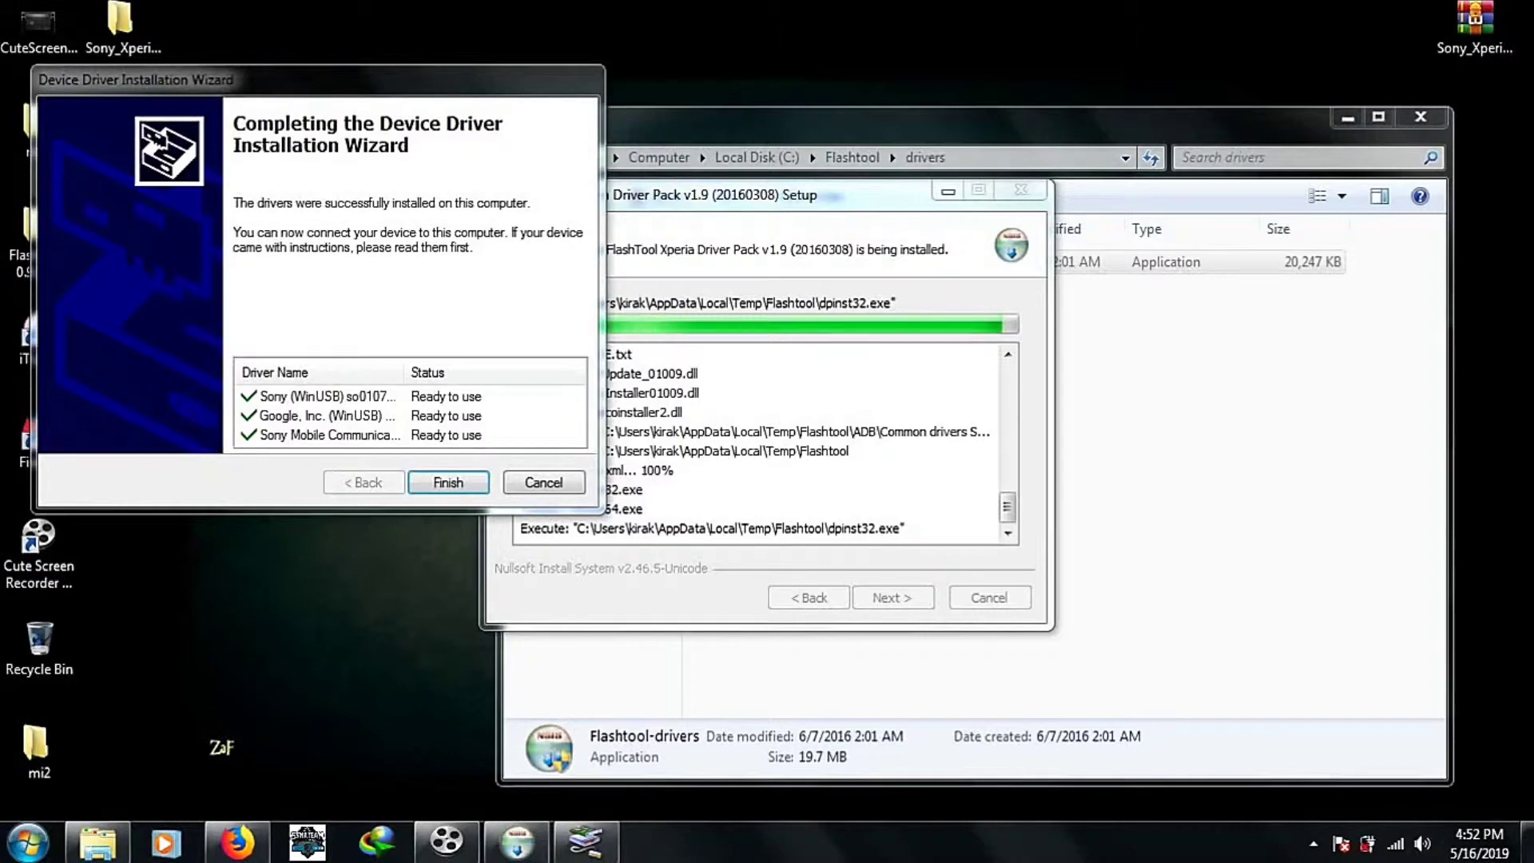
{"action": "key", "text": "Return"}
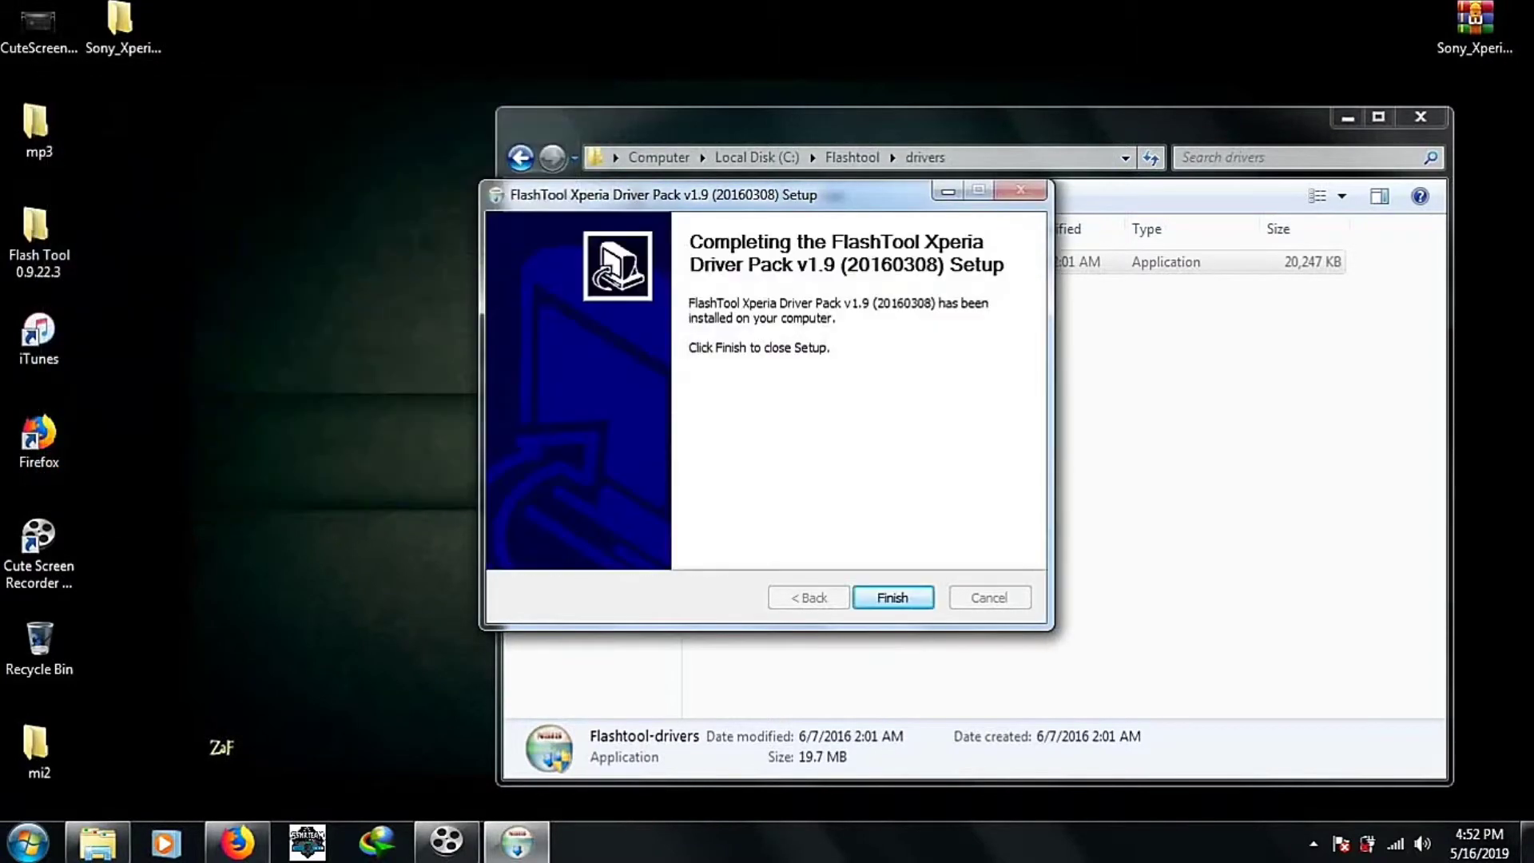
{"action": "key", "text": "Return"}
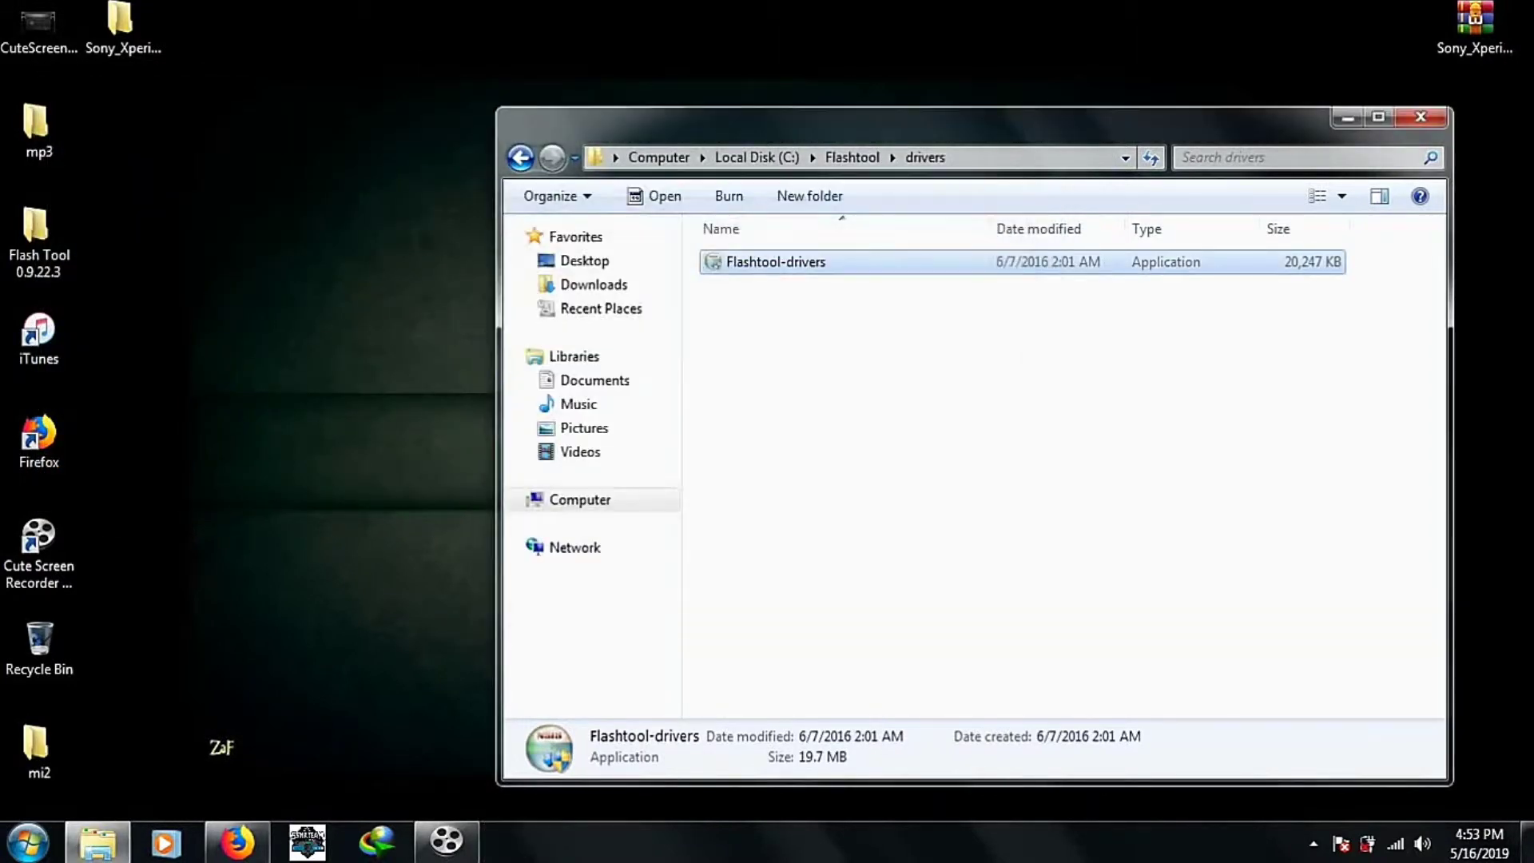
Step: Run FlashTool from C:\Flashtool and open its firmware selector in Flashmode
{"action": "left_click", "coordinate": [520, 157]}
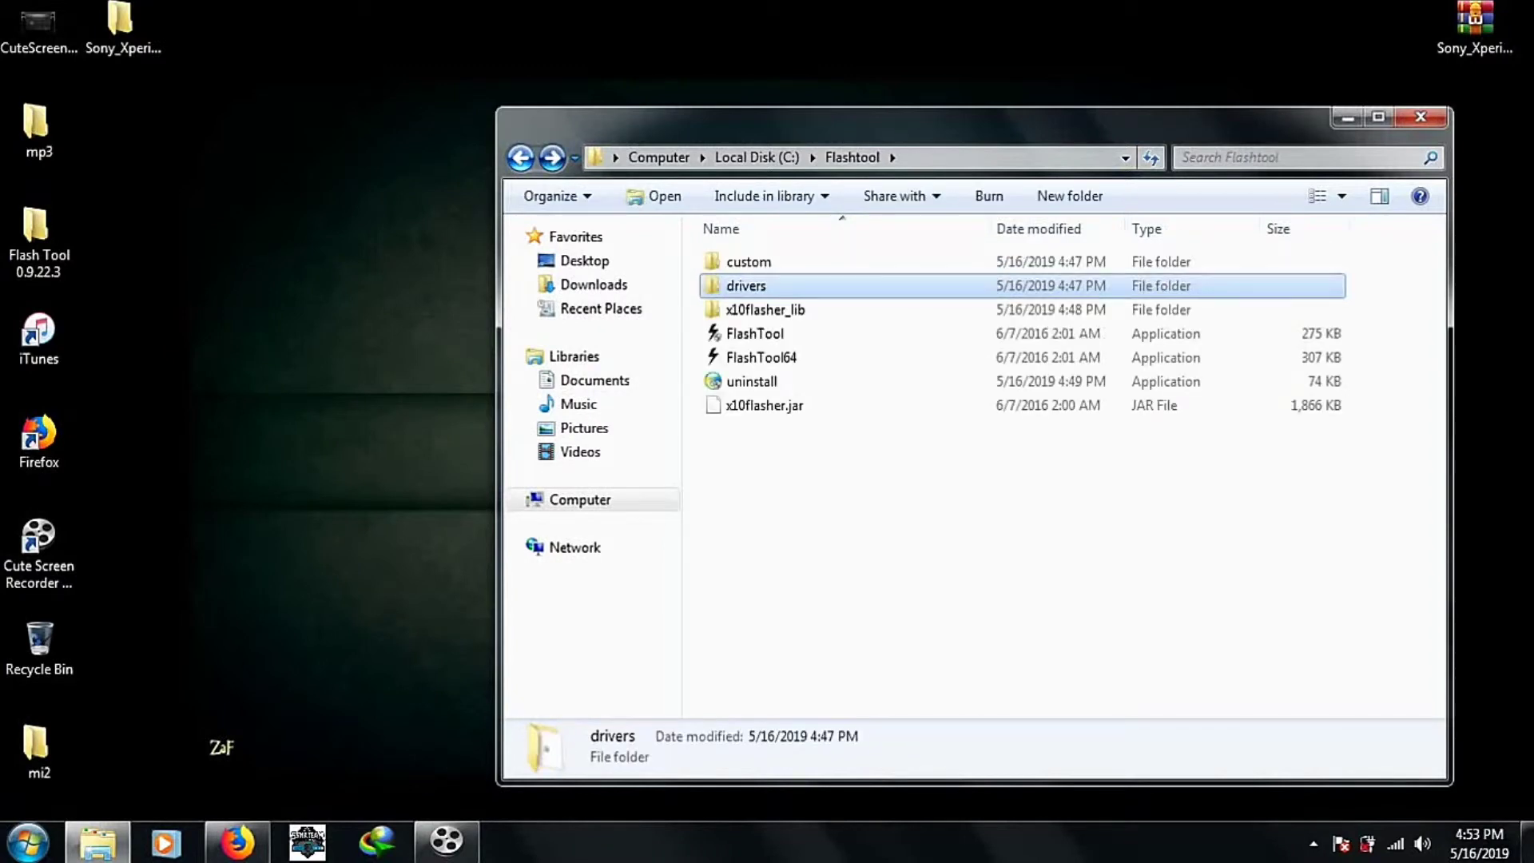
{"action": "left_click", "coordinate": [754, 333]}
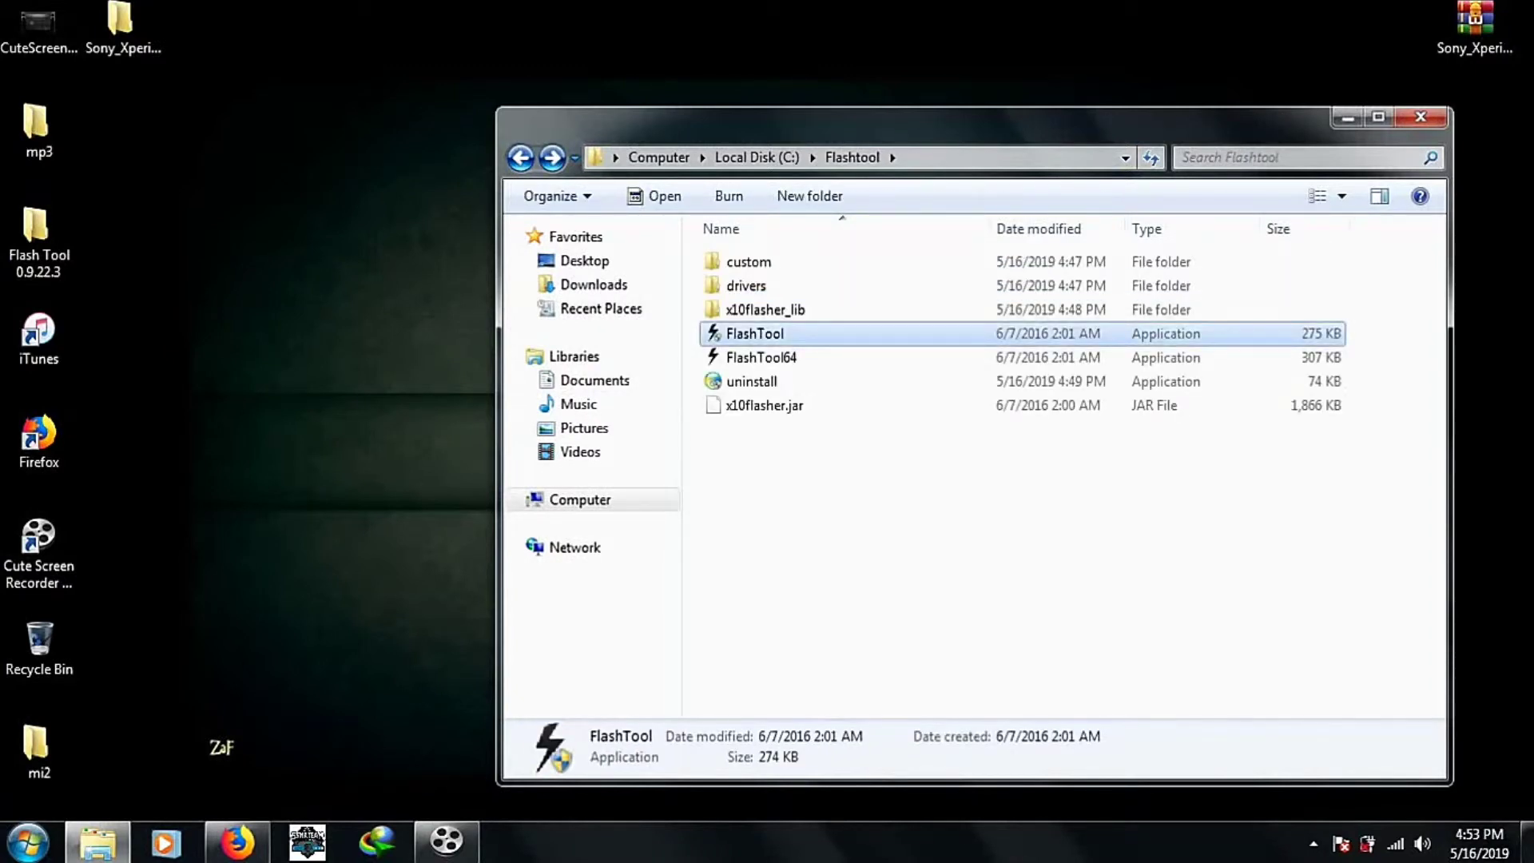
{"action": "key", "text": "Return"}
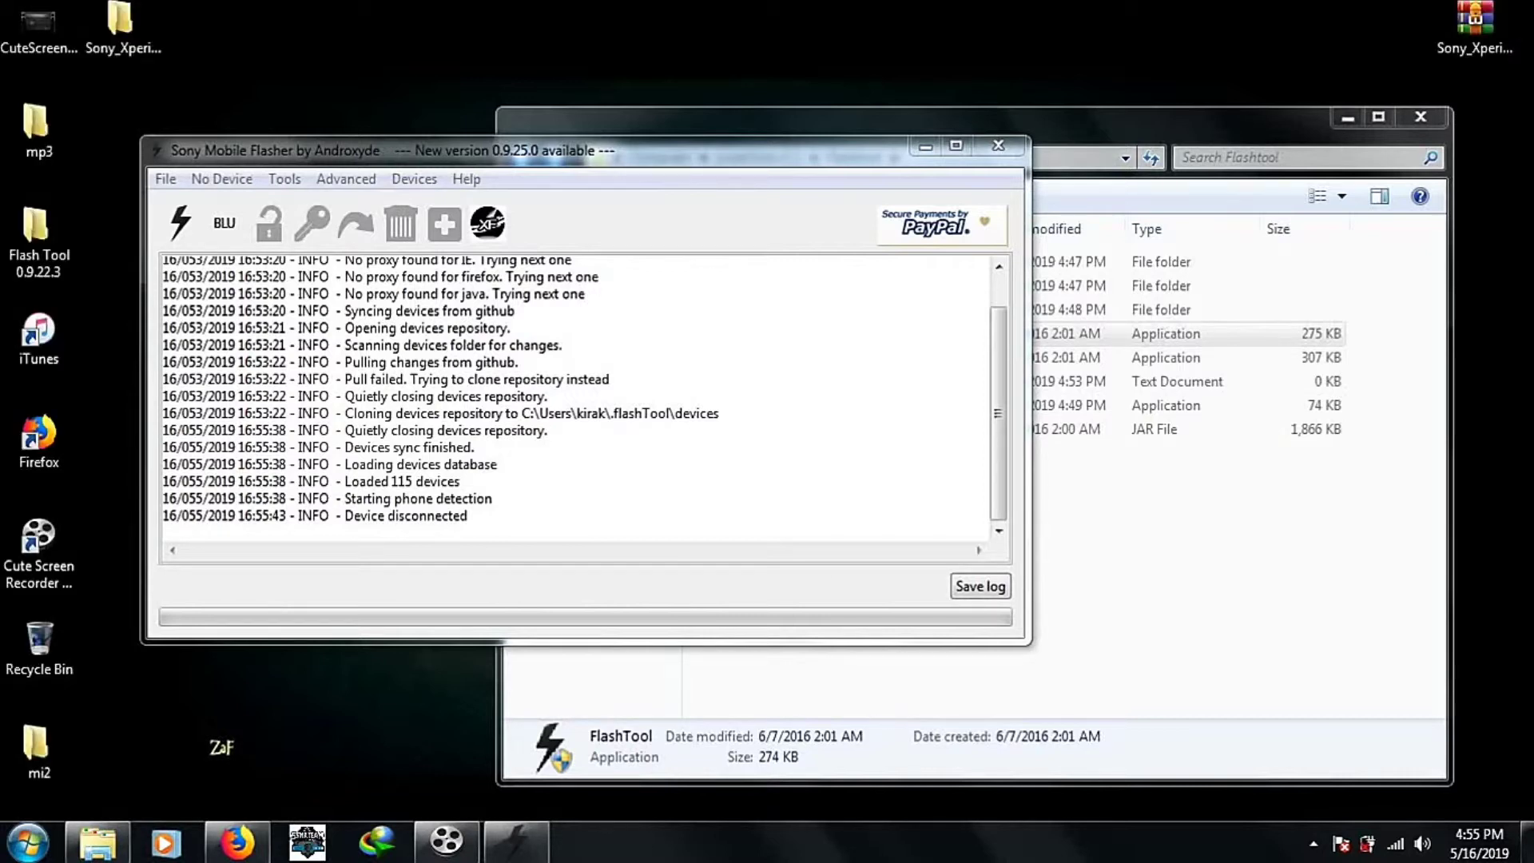
{"action": "left_click", "coordinate": [180, 222]}
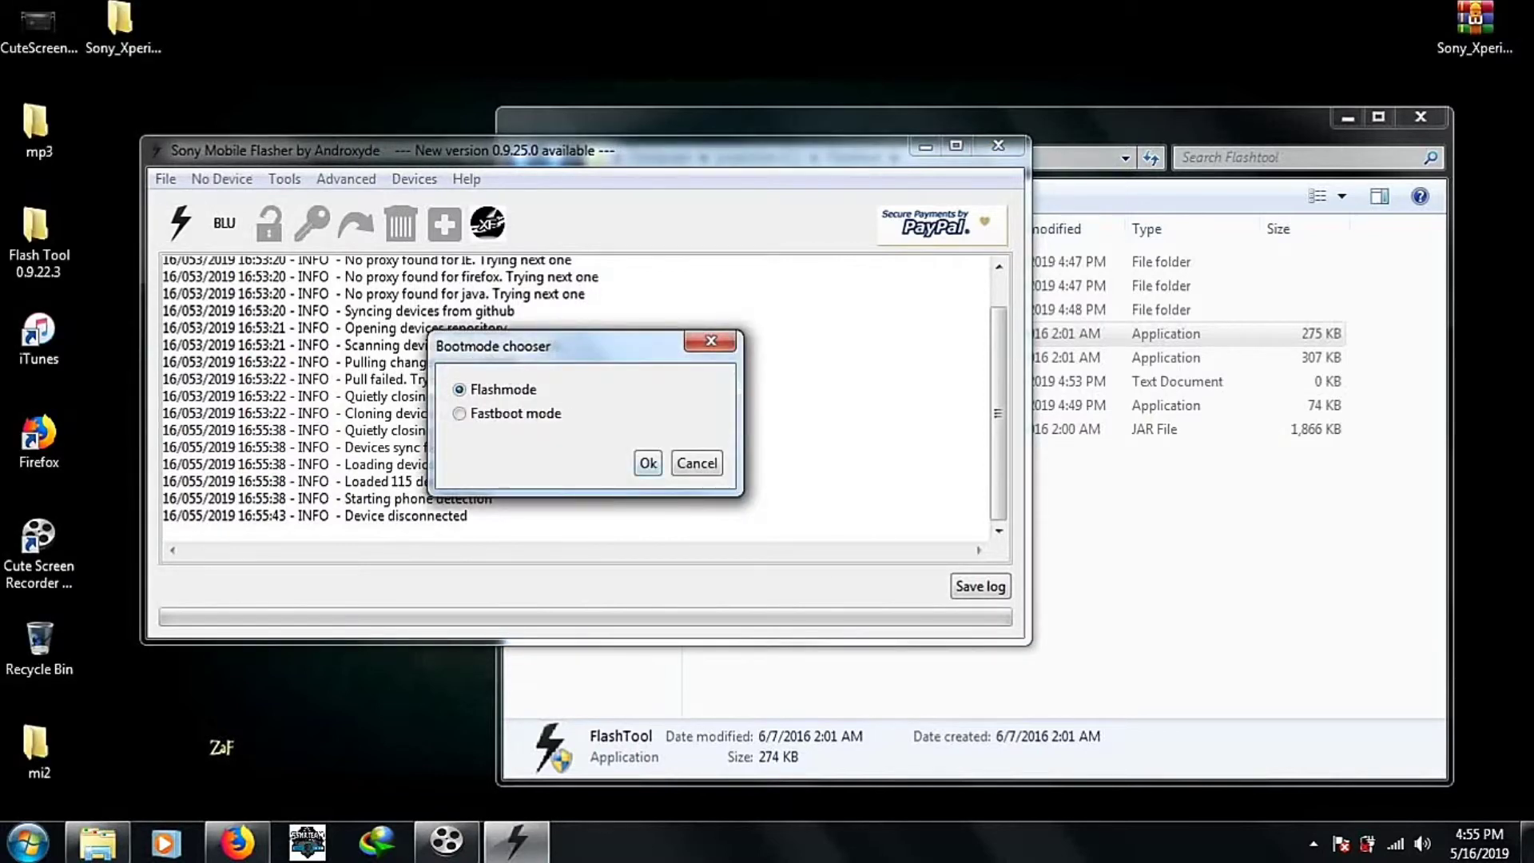
{"action": "left_click", "coordinate": [648, 462]}
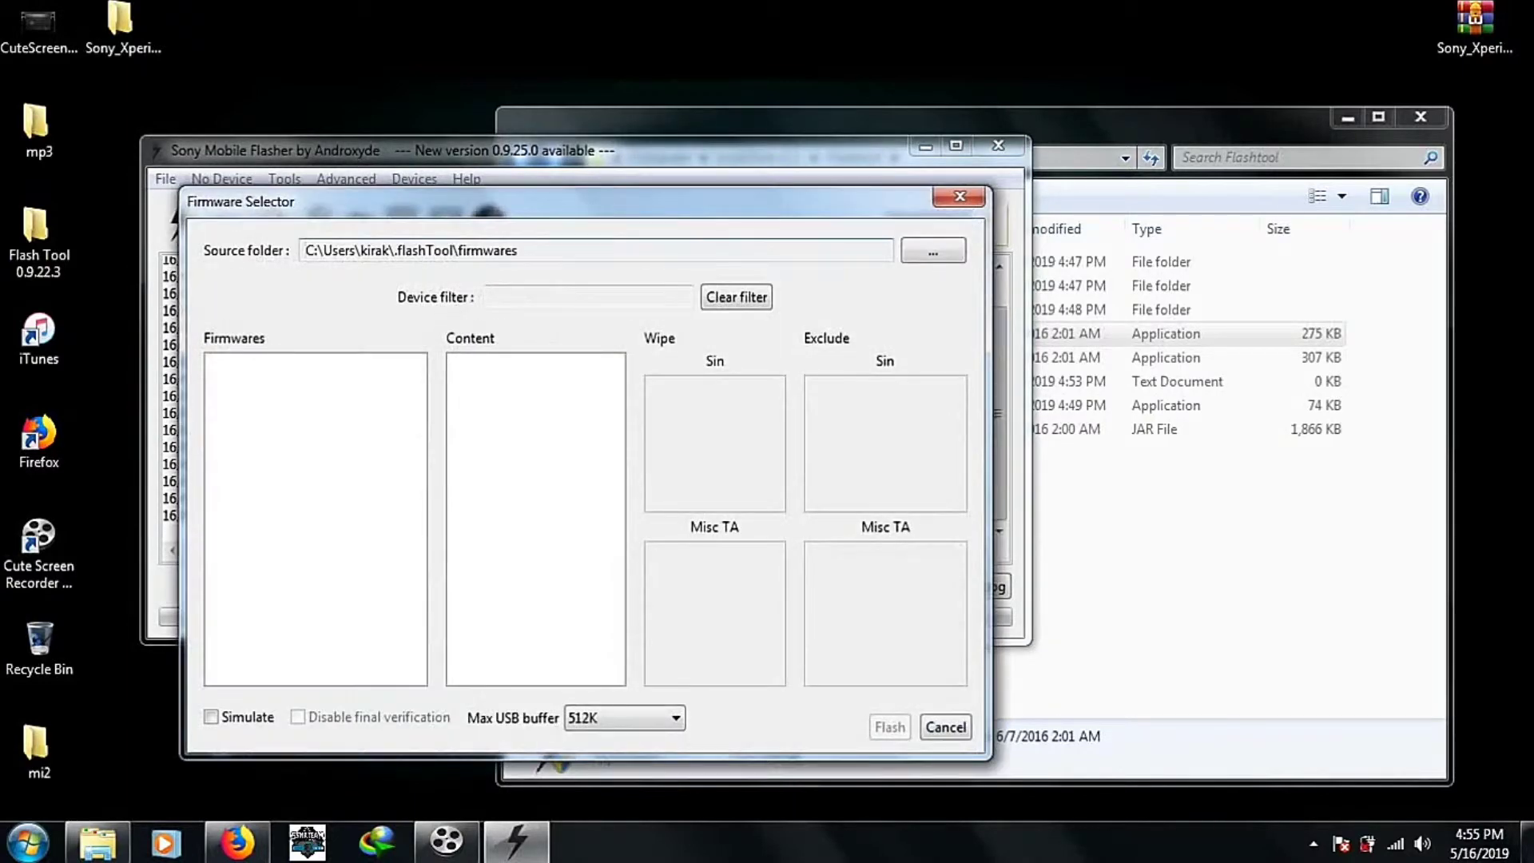
Step: Set the firmware source folder to Firmware inside the desktop folder Sony_Xperia_E3_Dual_D2212_18.5.B.0.26_Customized_MEA
{"action": "left_click", "coordinate": [933, 250]}
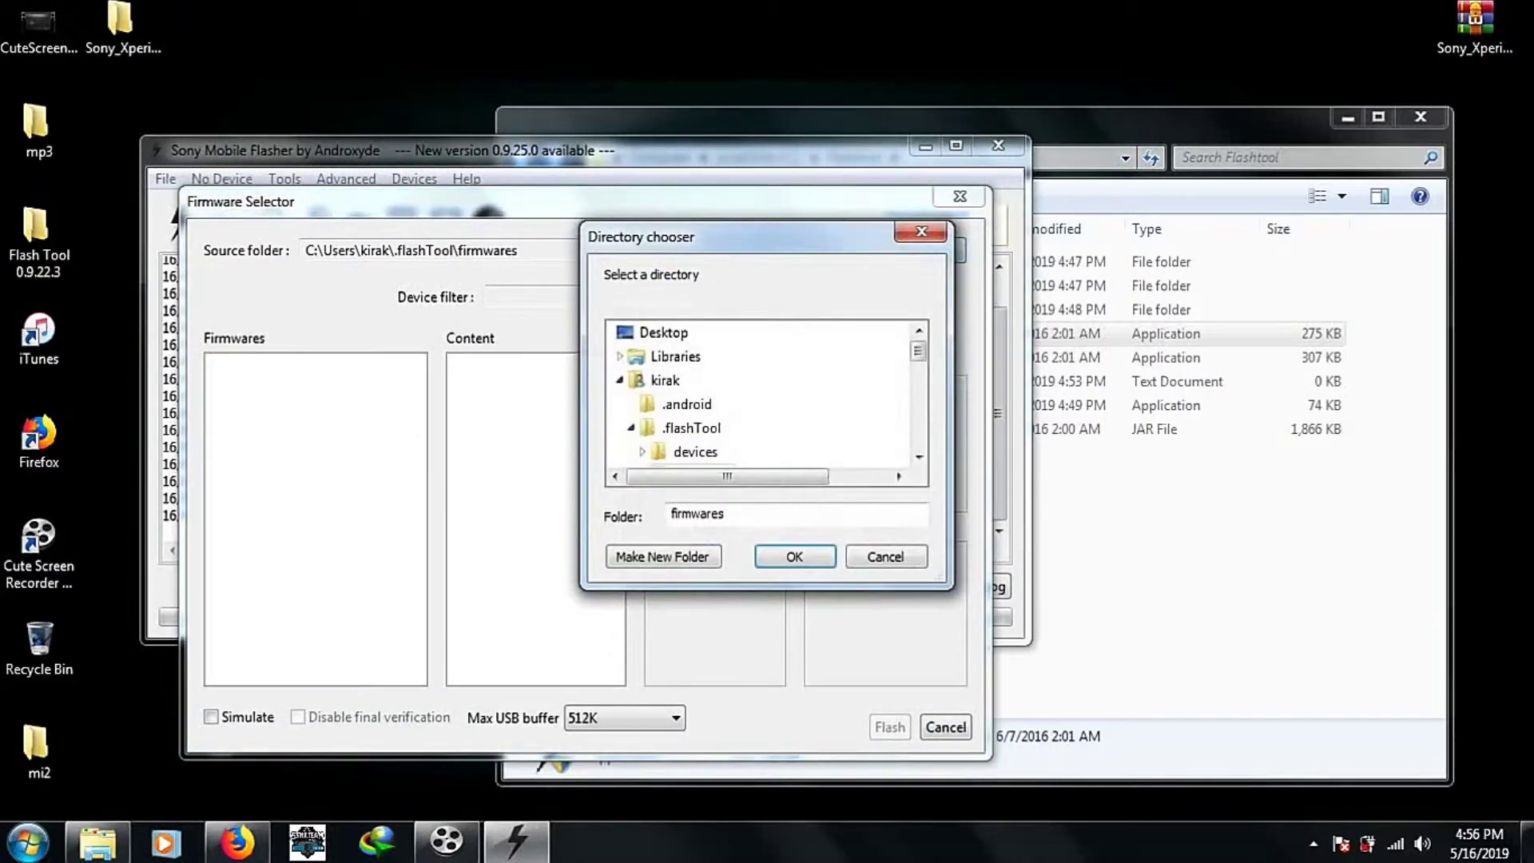
{"action": "left_click", "coordinate": [619, 380]}
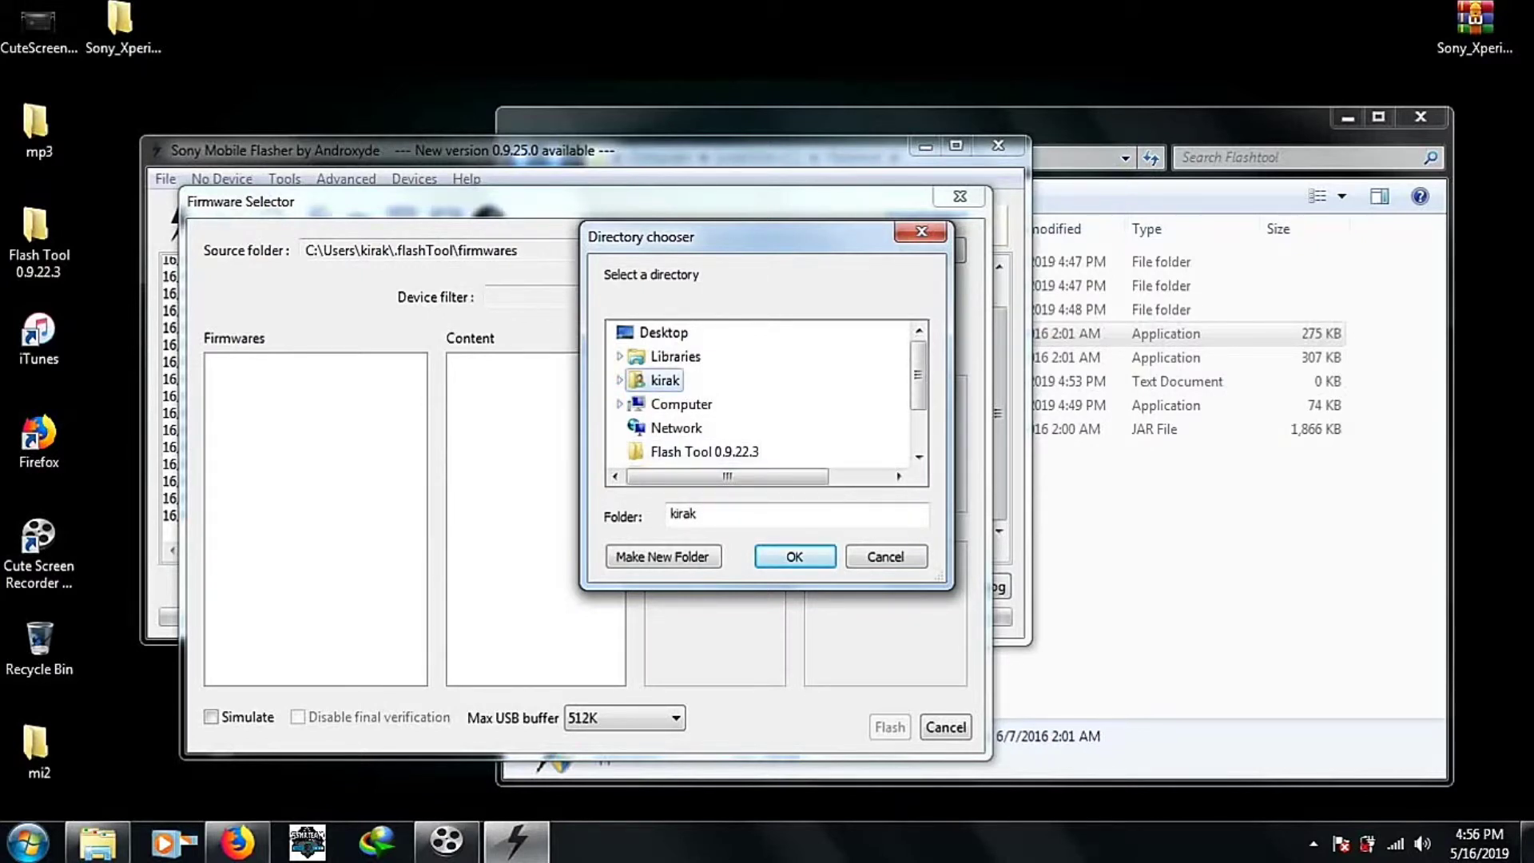
{"action": "scroll", "coordinate": [763, 392], "scroll_direction": "down", "scroll_amount": 3}
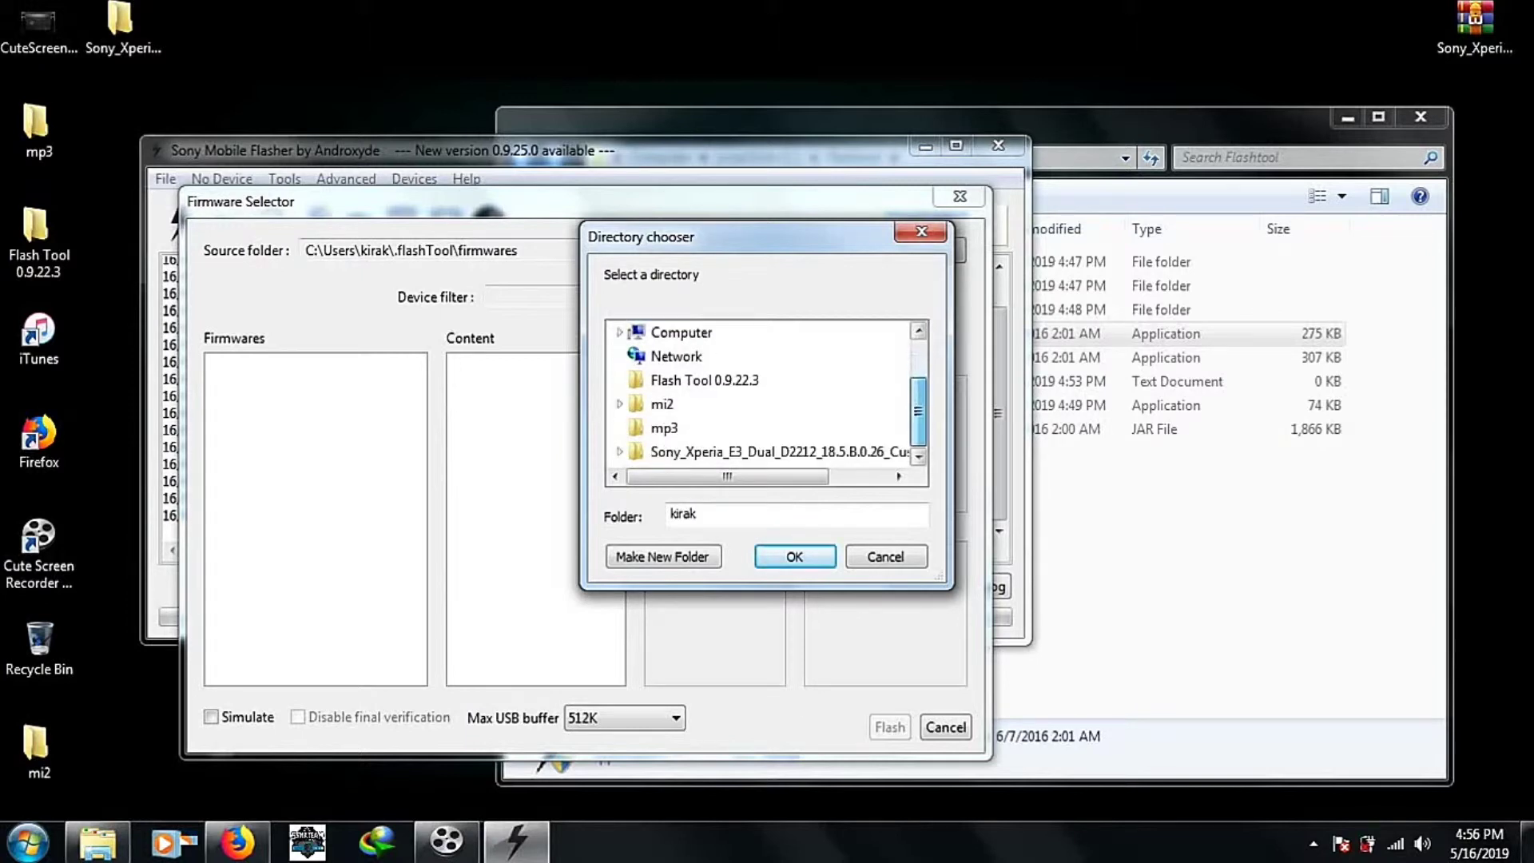
{"action": "left_click", "coordinate": [619, 451]}
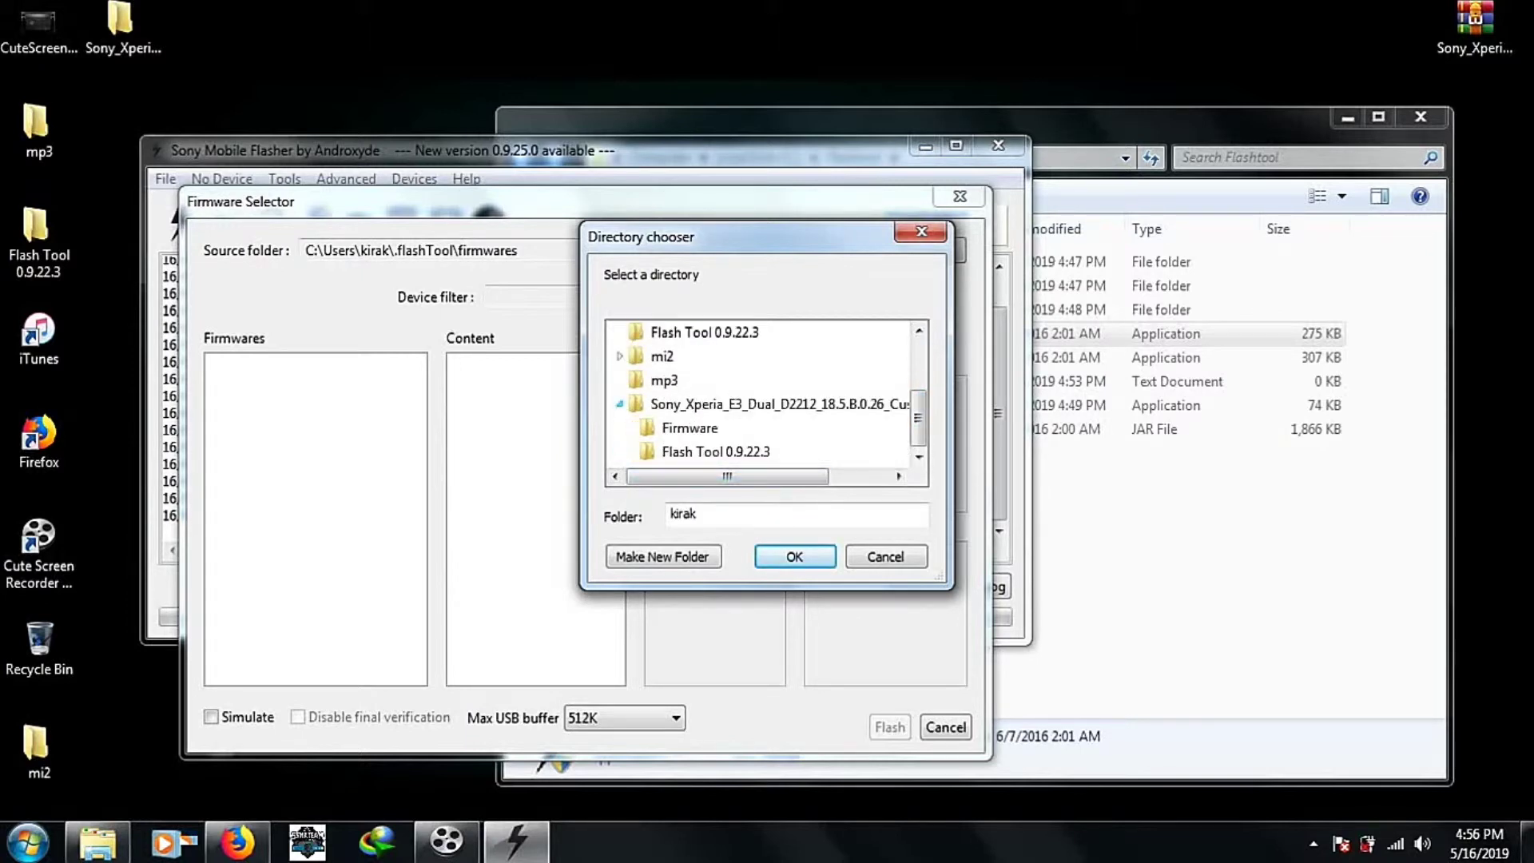
{"action": "left_click", "coordinate": [689, 428]}
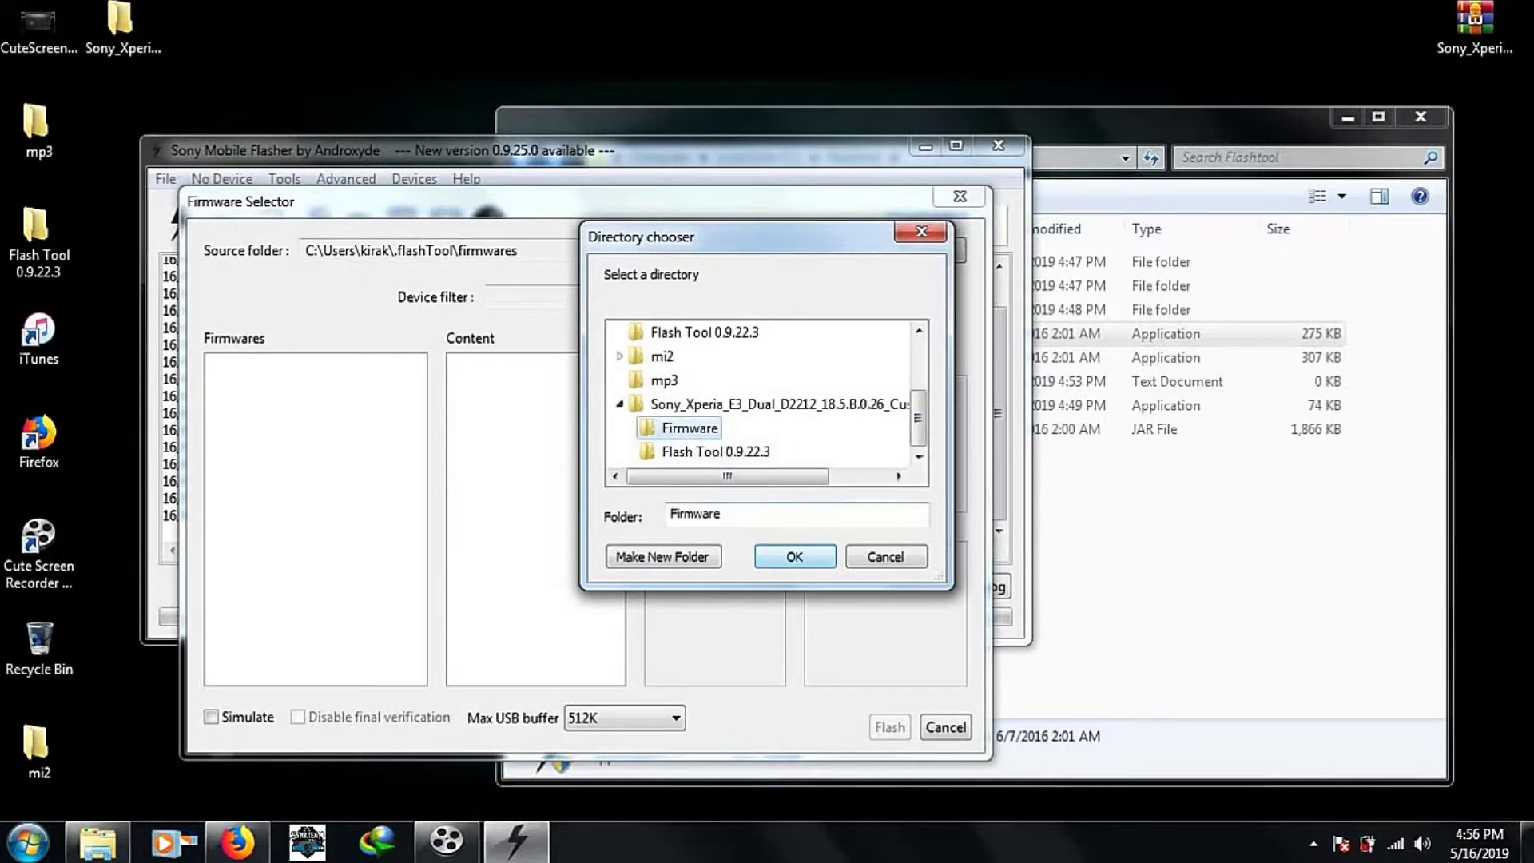
{"action": "left_click", "coordinate": [795, 556]}
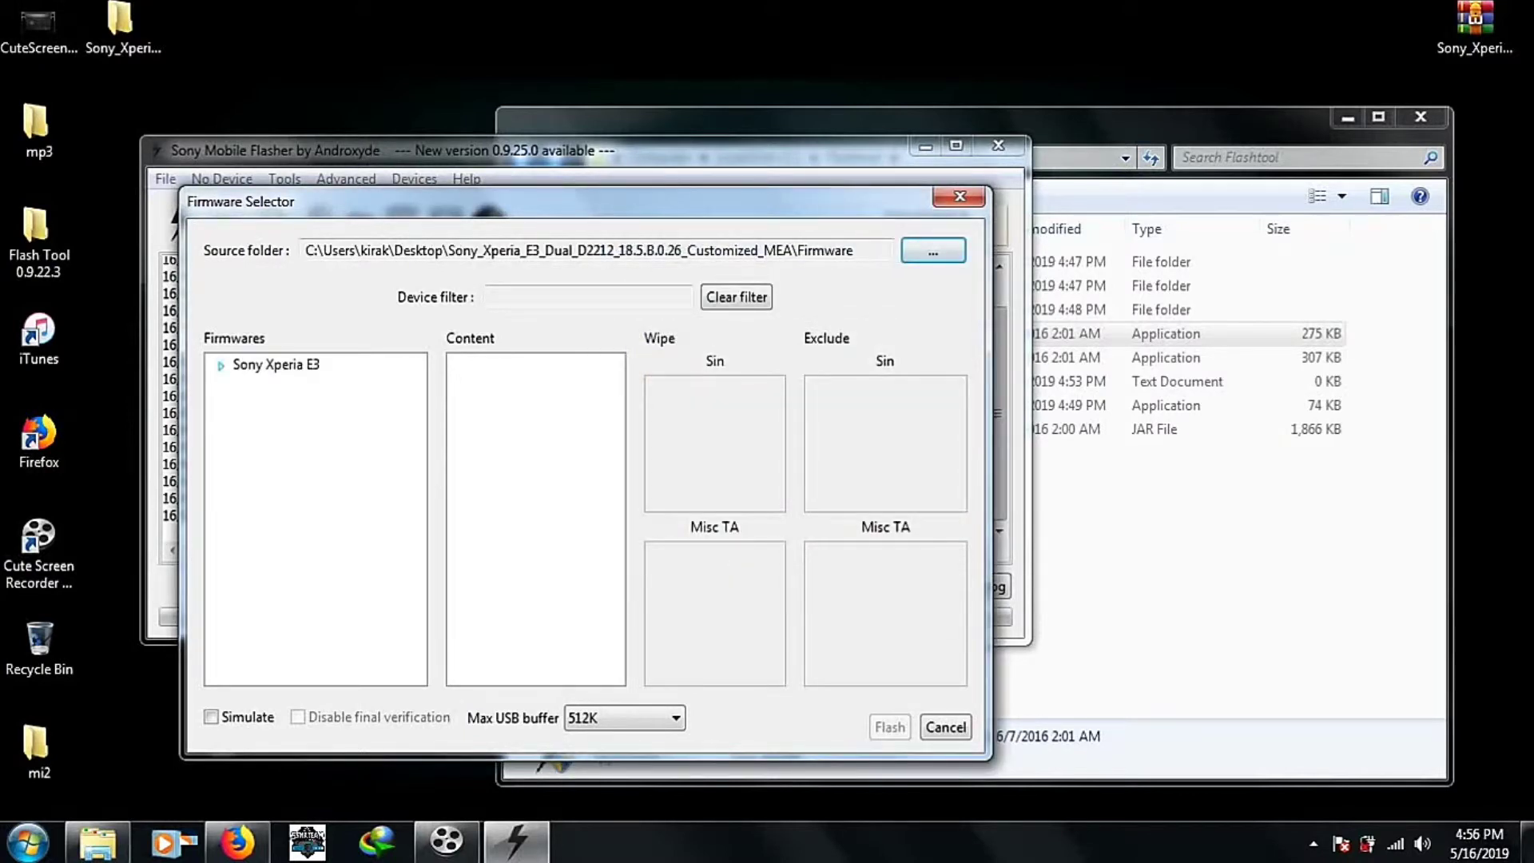
Step: Select the 18.5.B.0.26 Customized MEA firmware of the Sony Xperia E3 model D2212
{"action": "double_click", "coordinate": [275, 364]}
{"action": "left_click", "coordinate": [272, 384]}
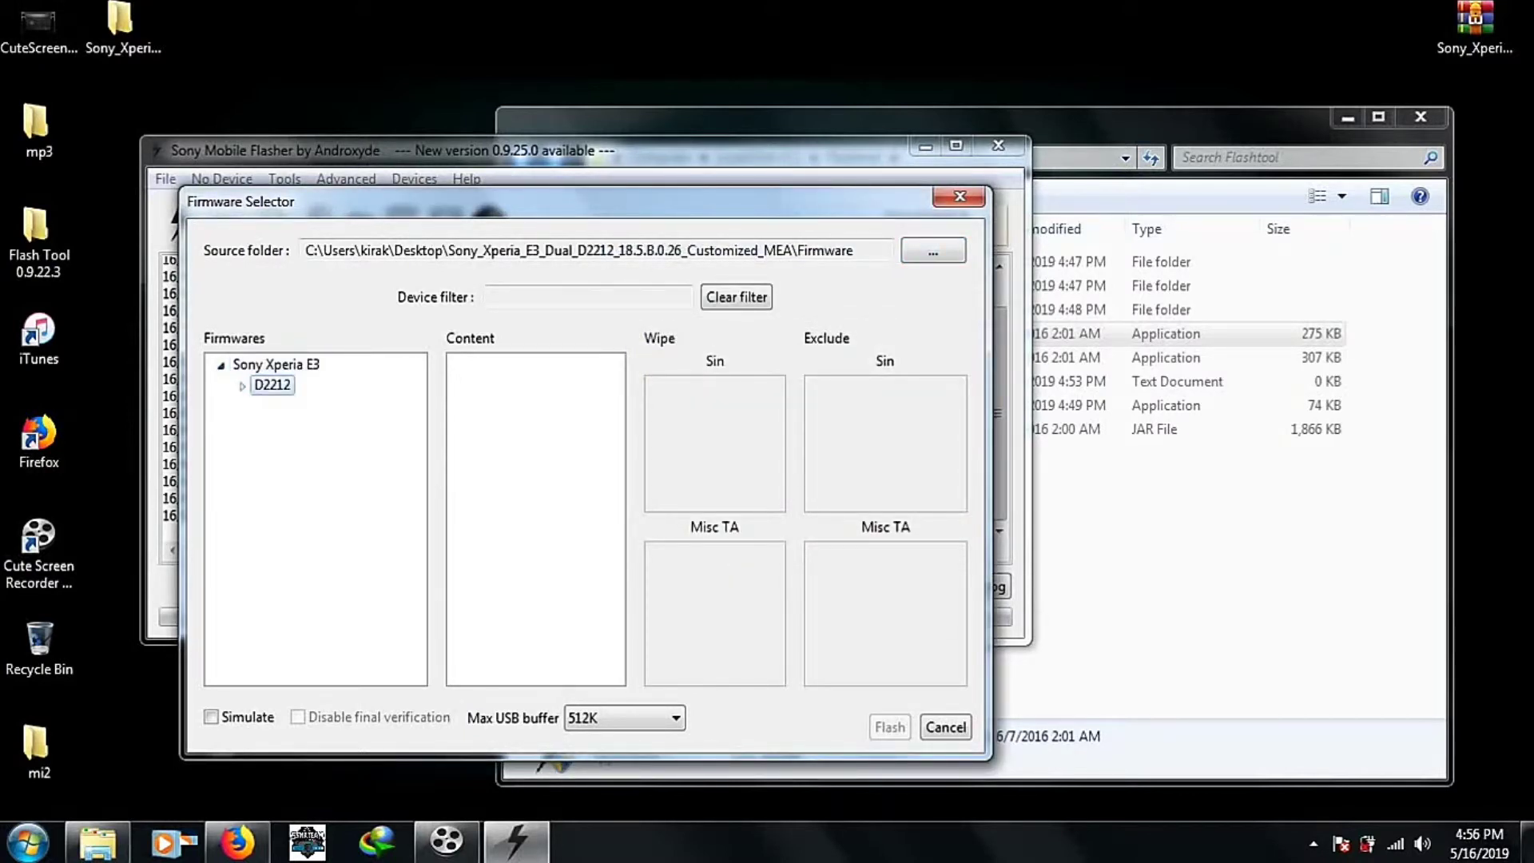
{"action": "key", "text": "Right"}
{"action": "left_click", "coordinate": [264, 406]}
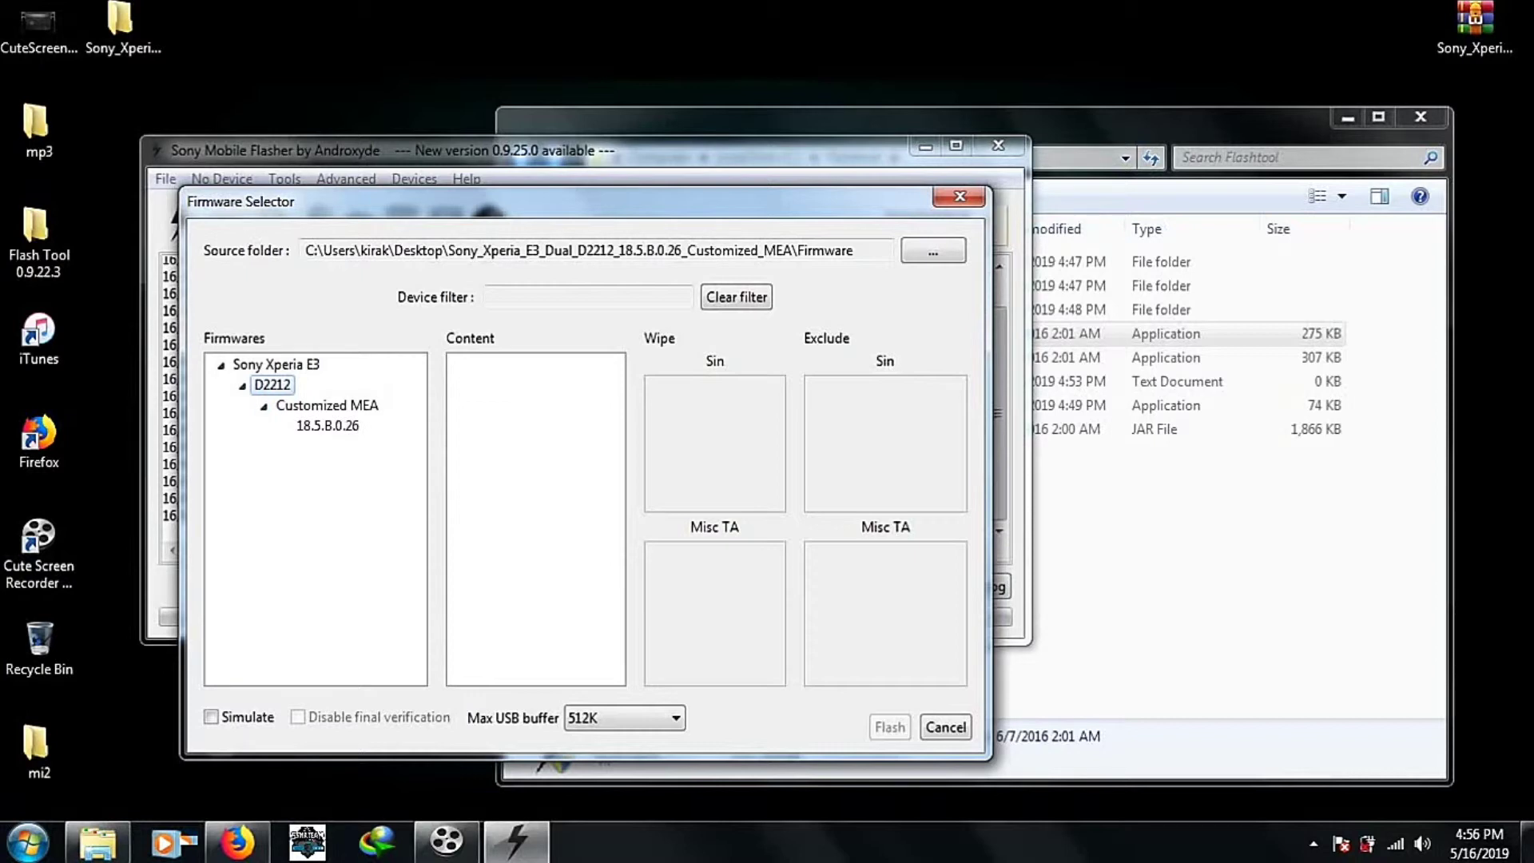
{"action": "left_click", "coordinate": [328, 425]}
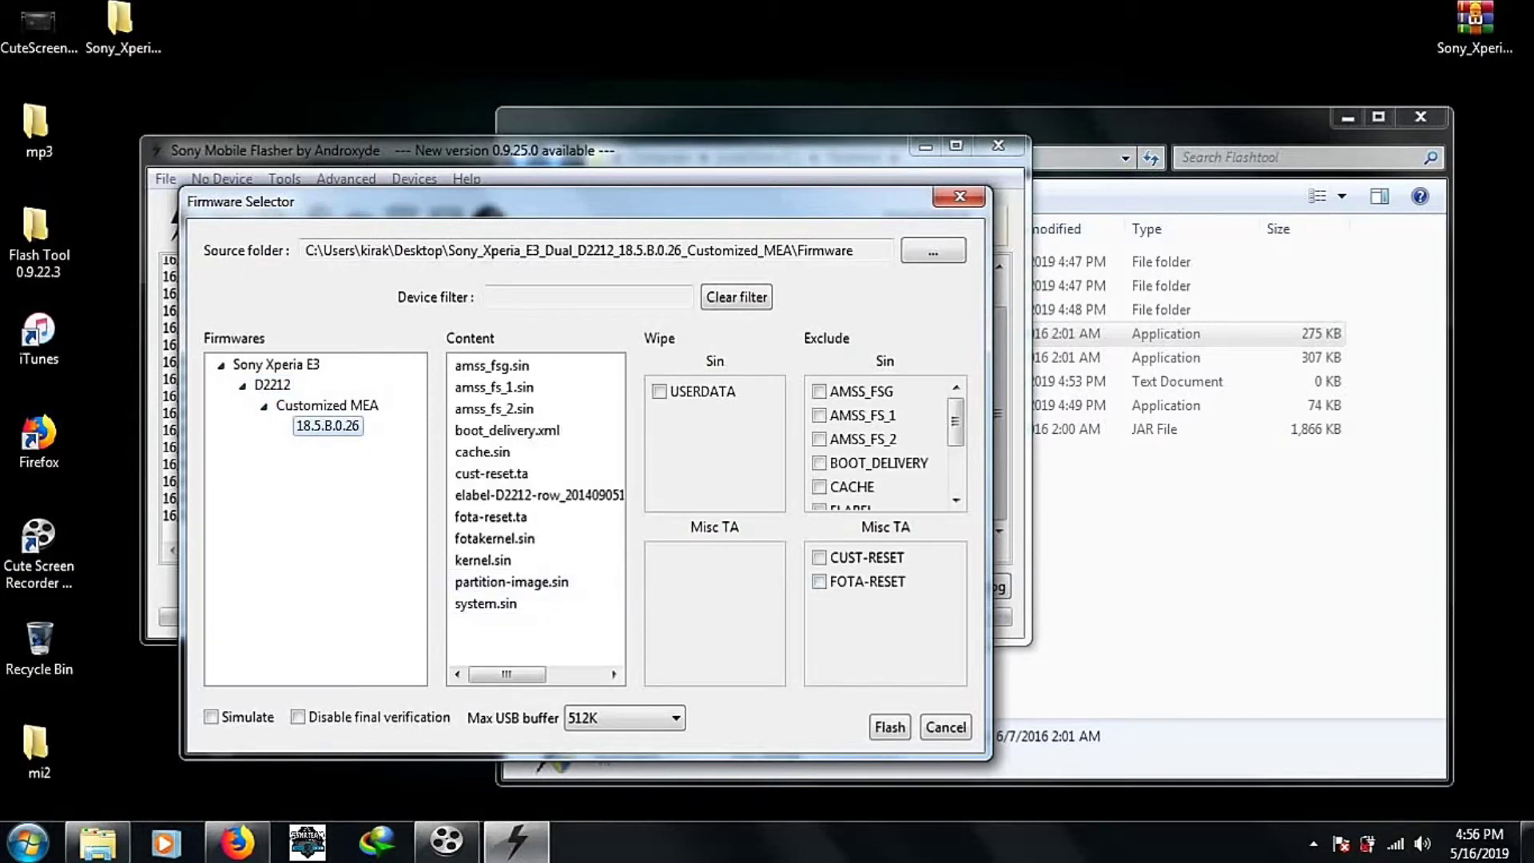
Step: Exclude the Misc TA items CUST-RESET and FOTA-RESET from the firmware bundle and start flashing
{"action": "left_click", "coordinate": [819, 557]}
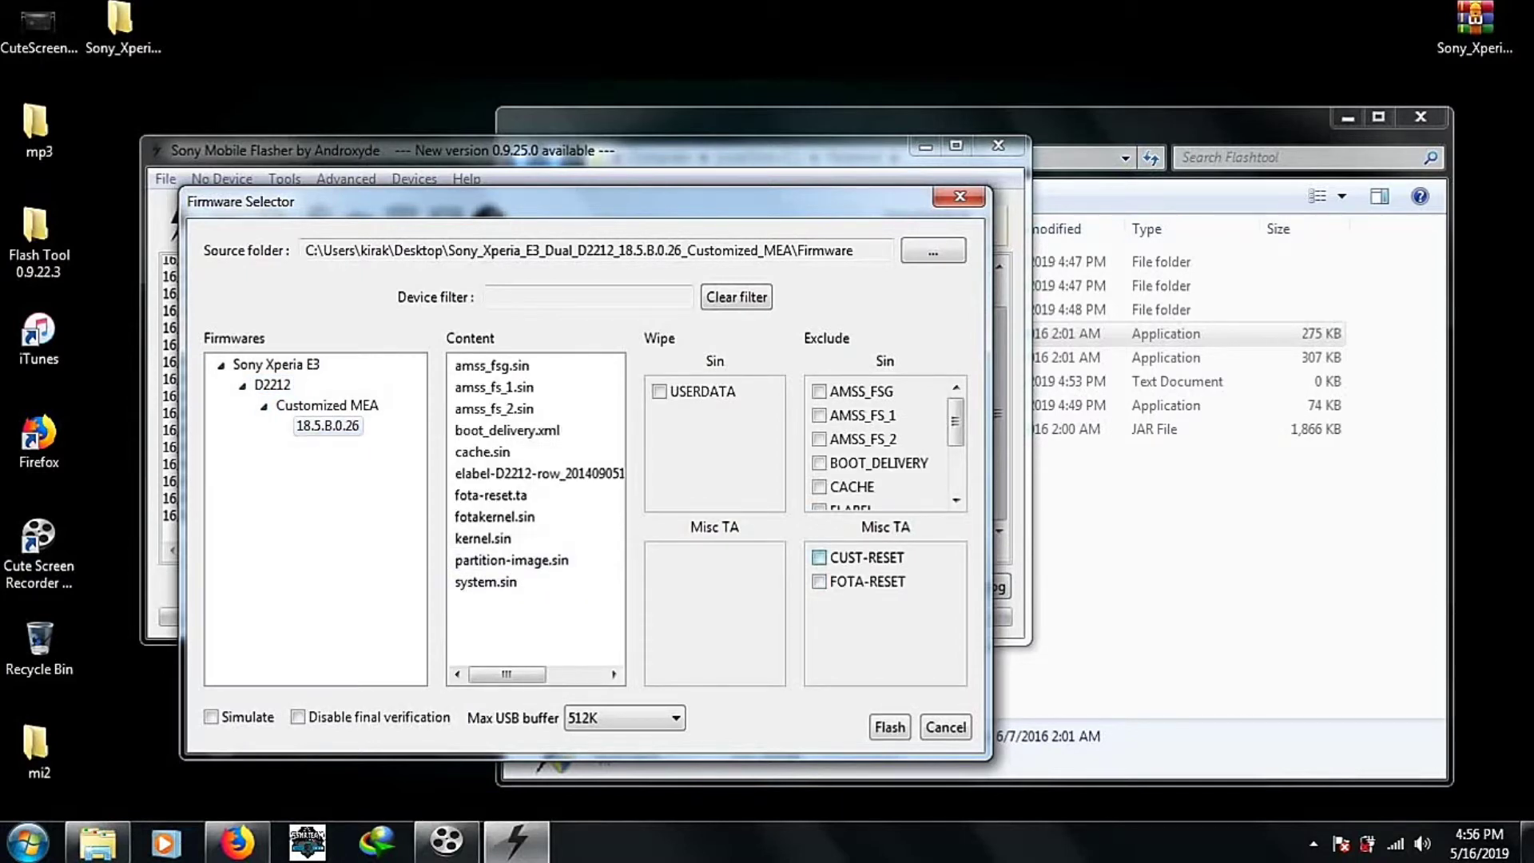
{"action": "left_click", "coordinate": [819, 581]}
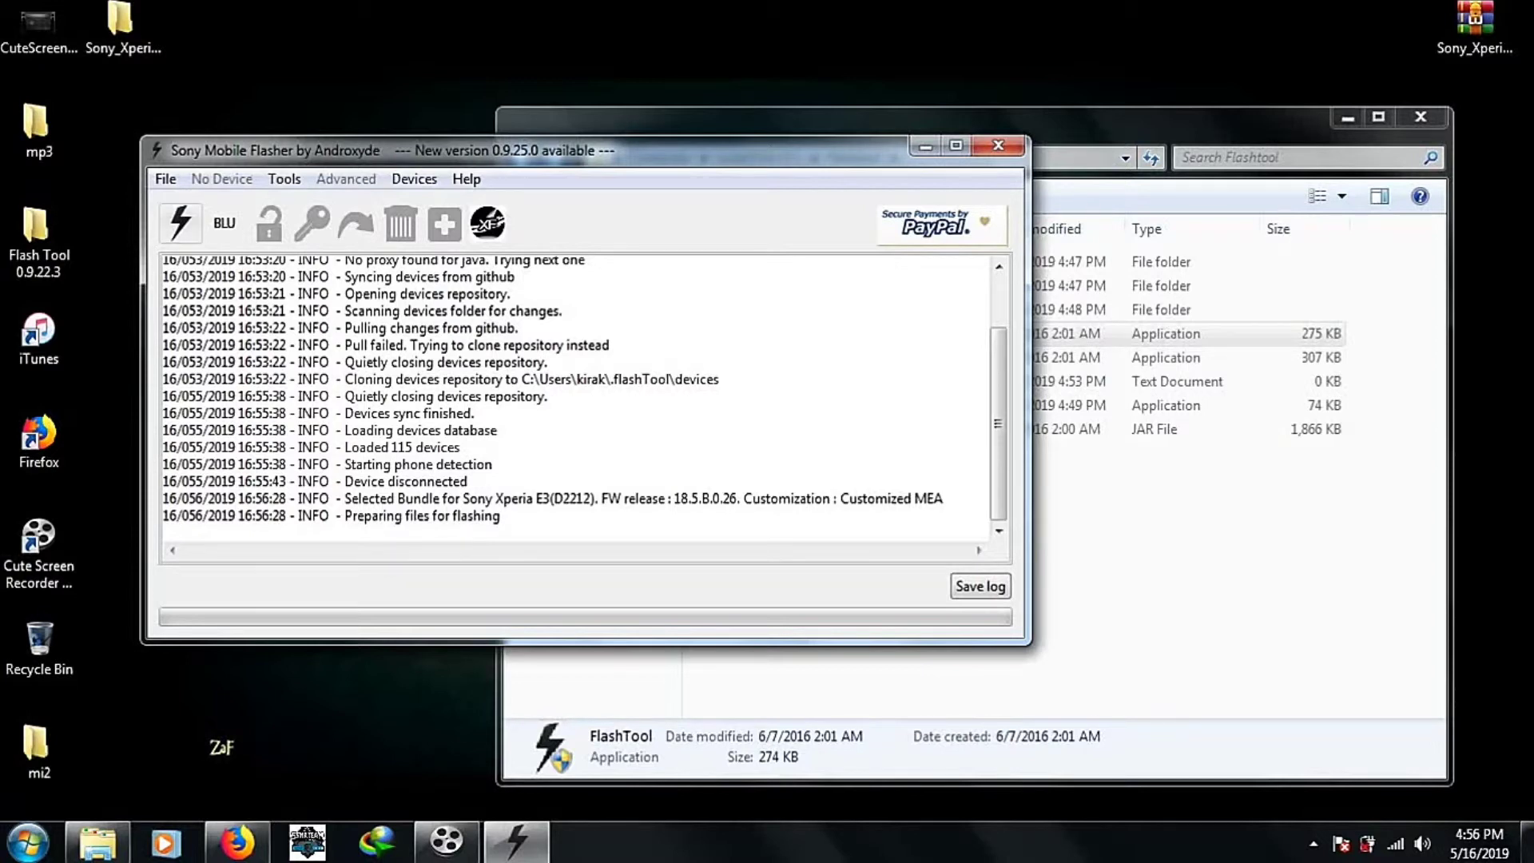
{"action": "right_click", "coordinate": [332, 8]}
{"action": "left_click", "coordinate": [392, 71]}
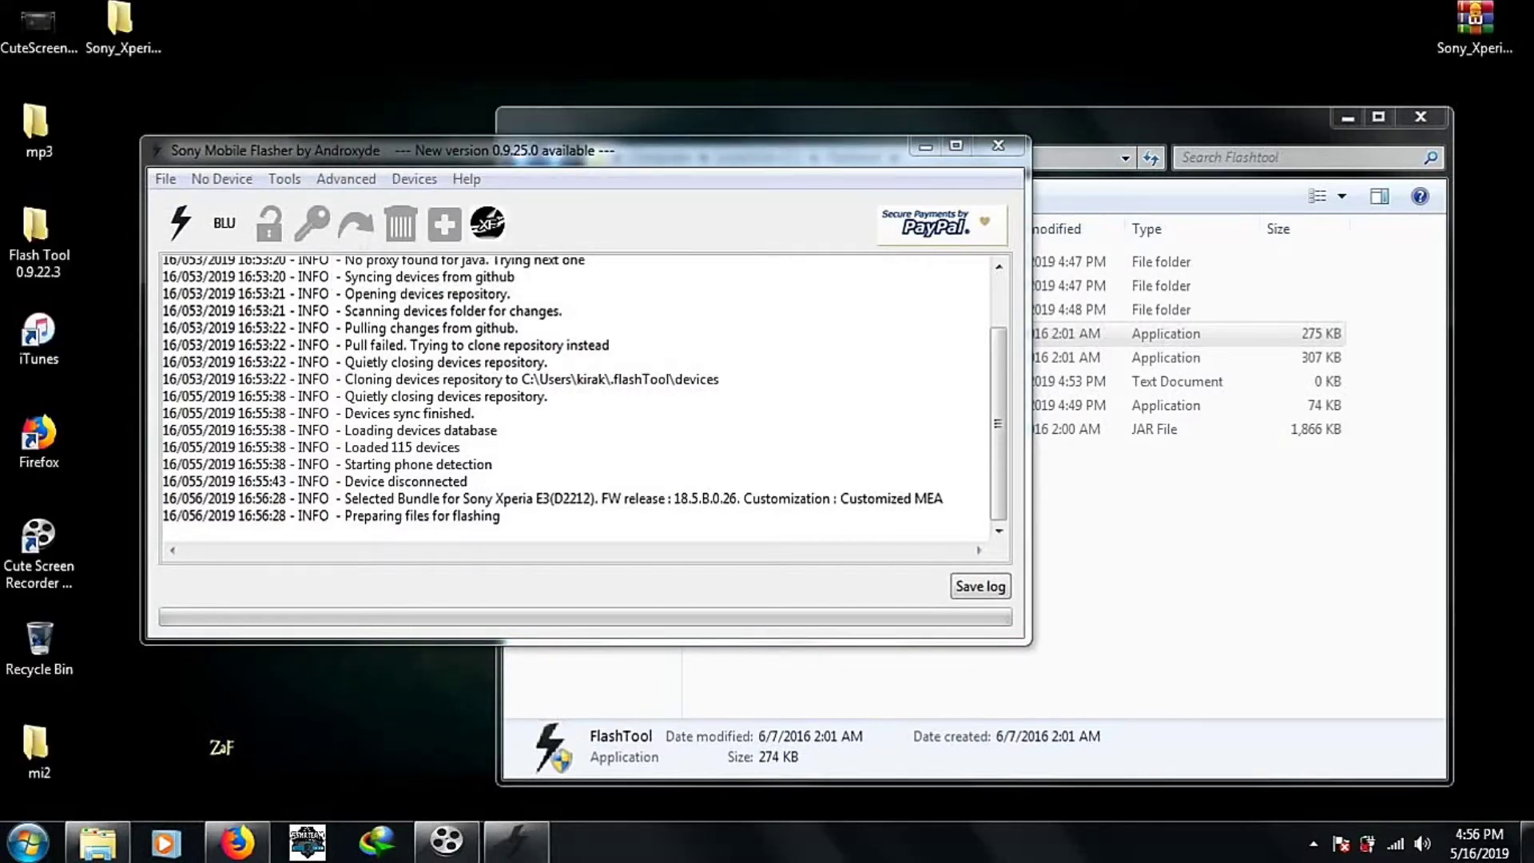
{"action": "right_click", "coordinate": [385, 66]}
{"action": "left_click", "coordinate": [435, 136]}
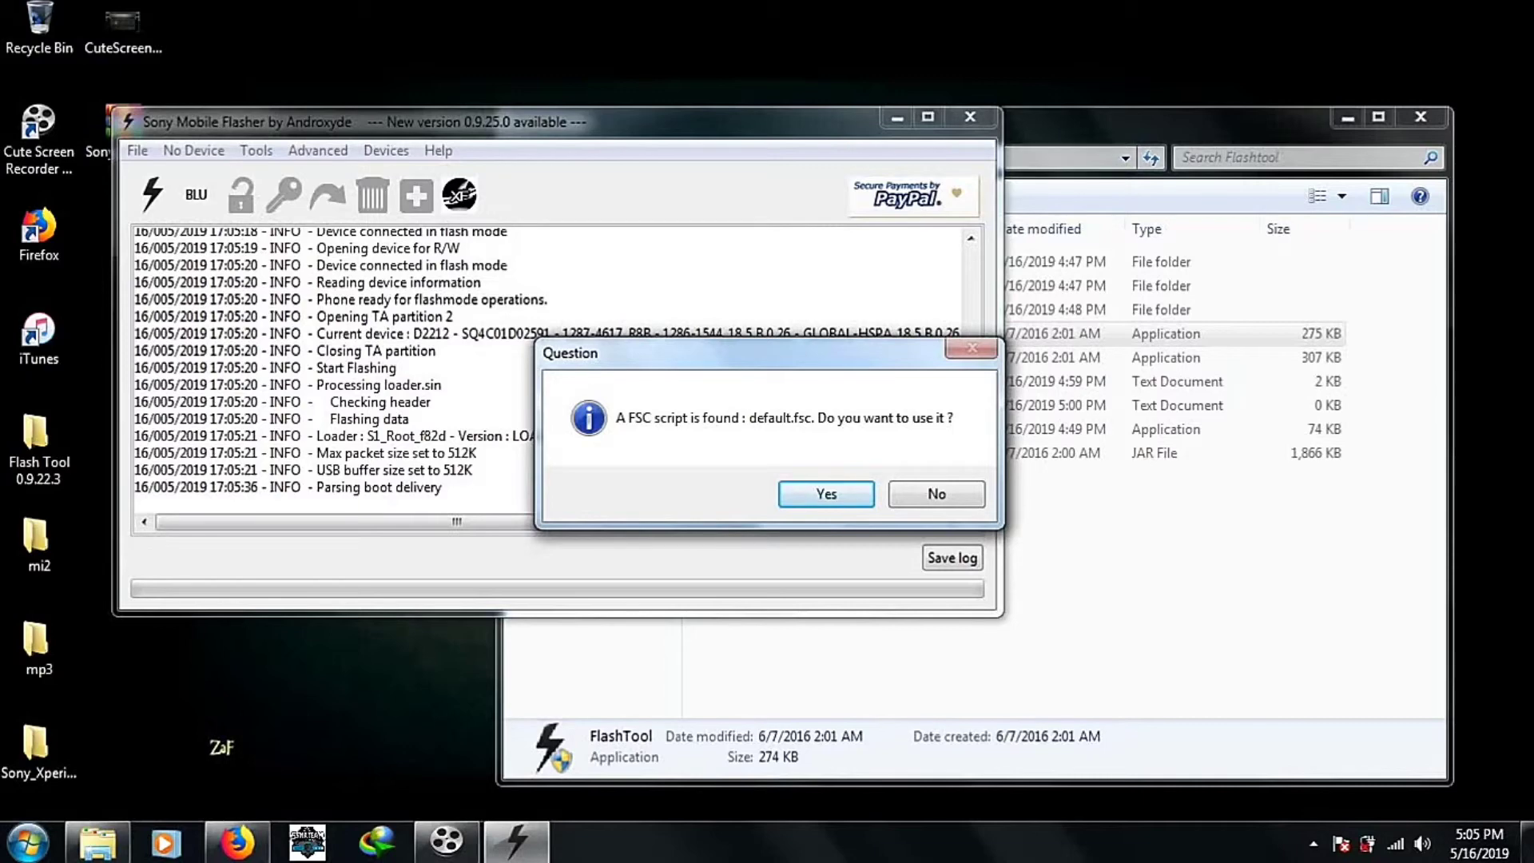
Step: Agree to use the default.fsc script for flashing the phone
{"action": "key", "text": "Return"}
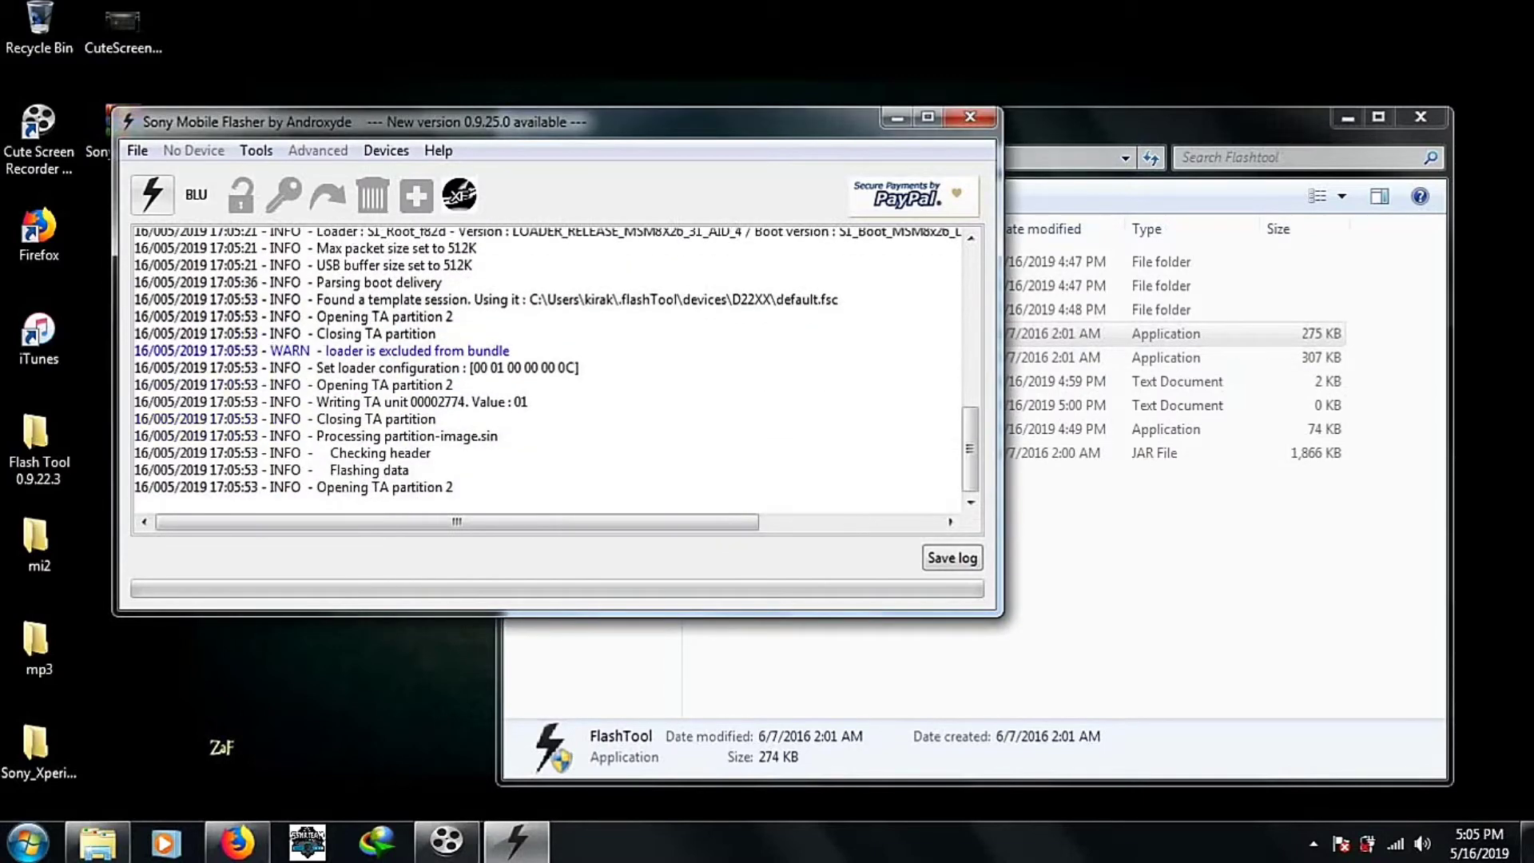